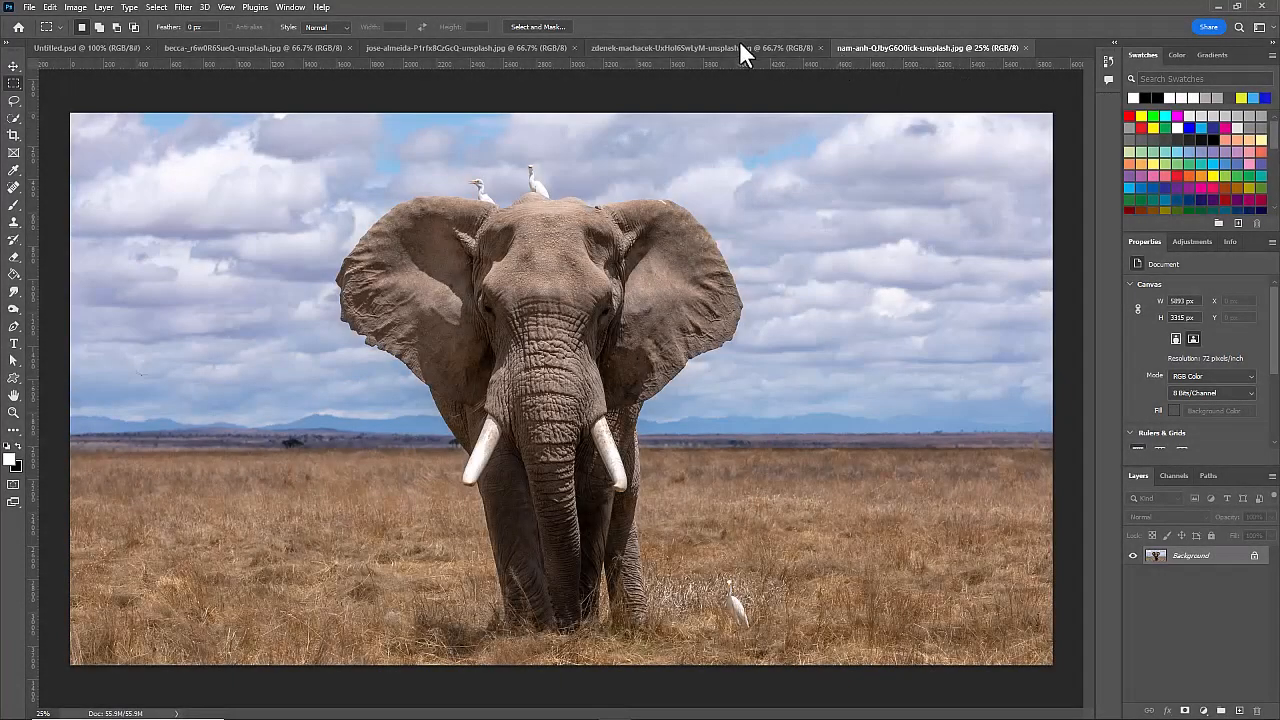
Look through the open tiger, bear, lion and elephant photos.
{"action": "left_click", "coordinate": [544, 48]}
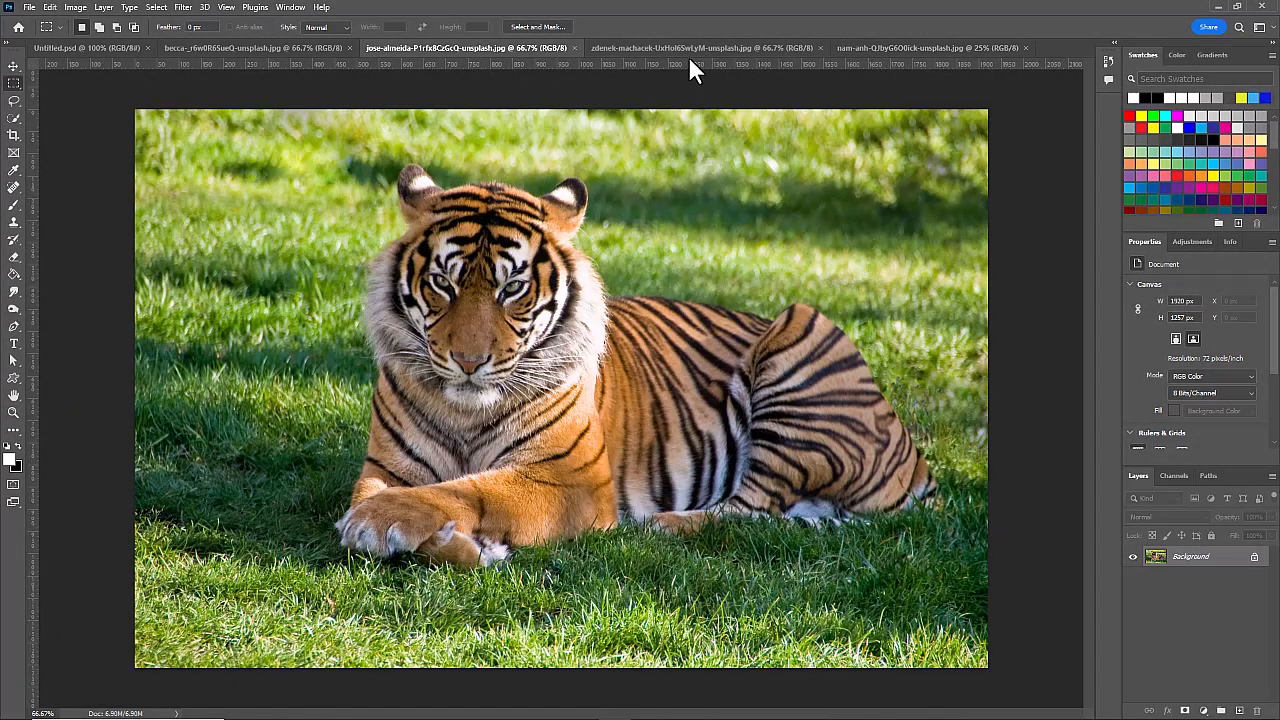
{"action": "left_click", "coordinate": [288, 48]}
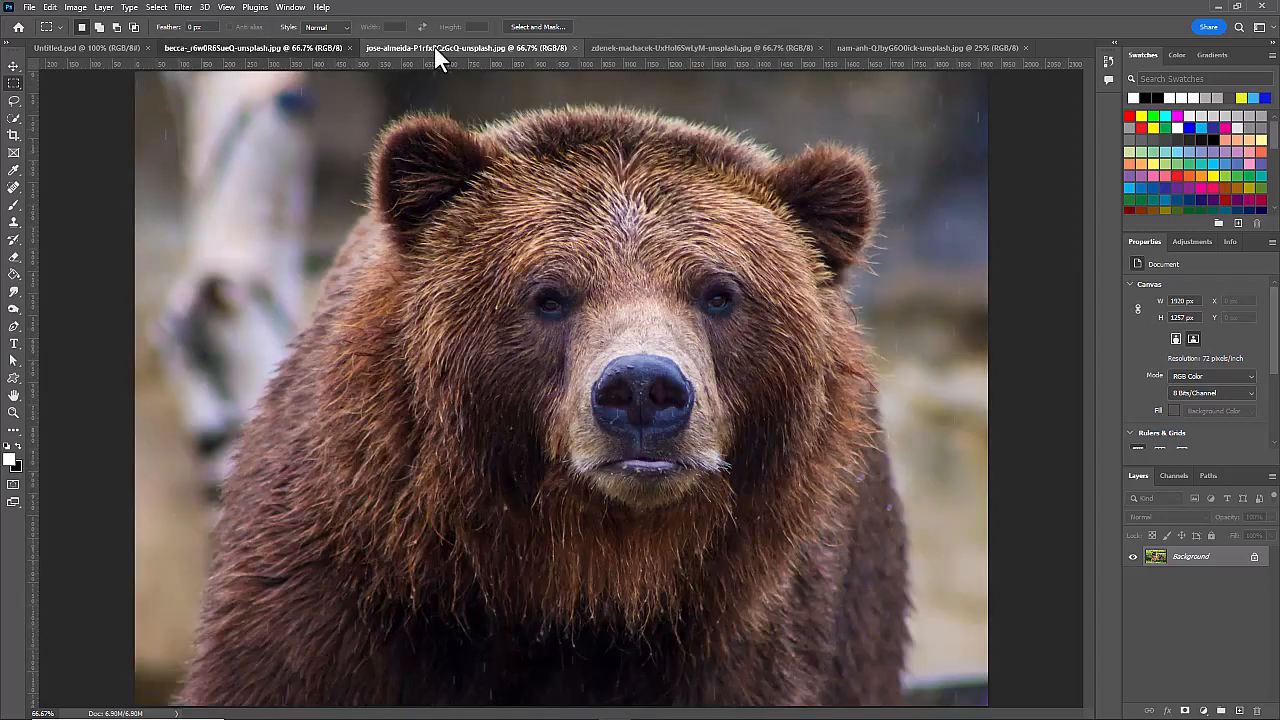
{"action": "left_click", "coordinate": [650, 46]}
{"action": "left_click", "coordinate": [917, 47]}
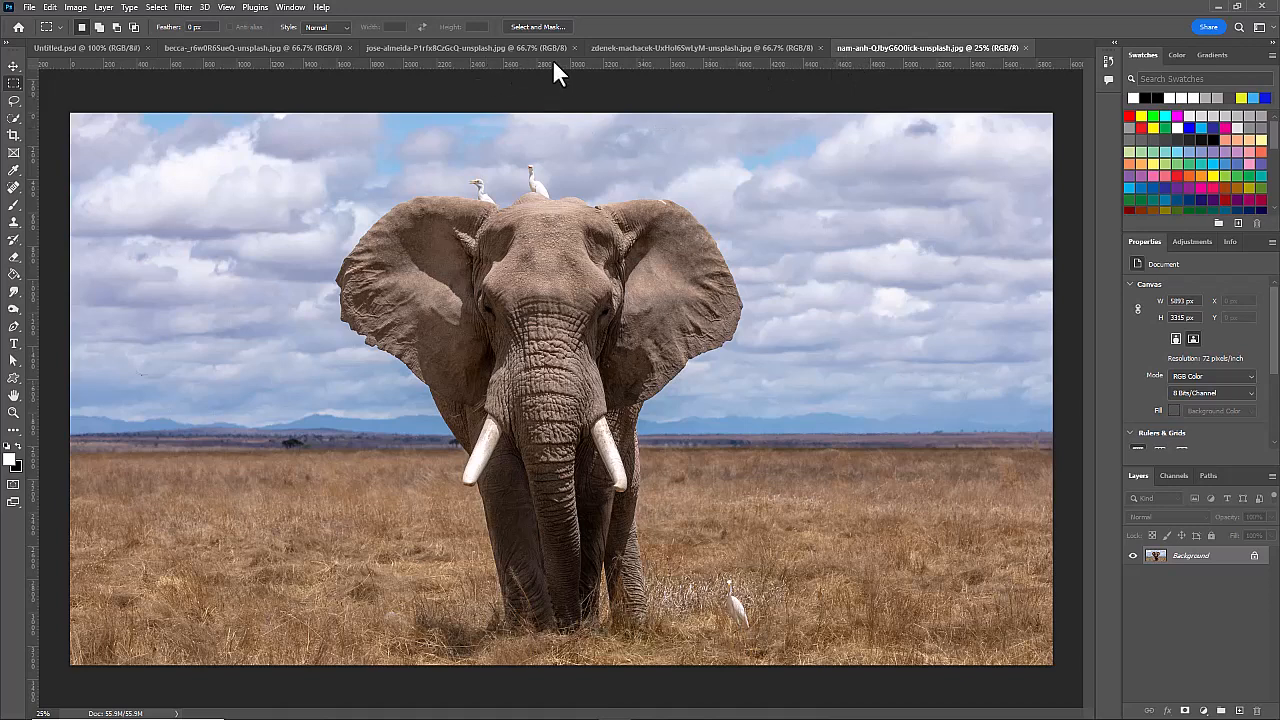
Group the elephant, lion, tiger and bear photos in one floating window and place it below the Untitled.psd canvas.
{"action": "left_click_drag", "start_coordinate": [884, 48], "coordinate": [273, 310]}
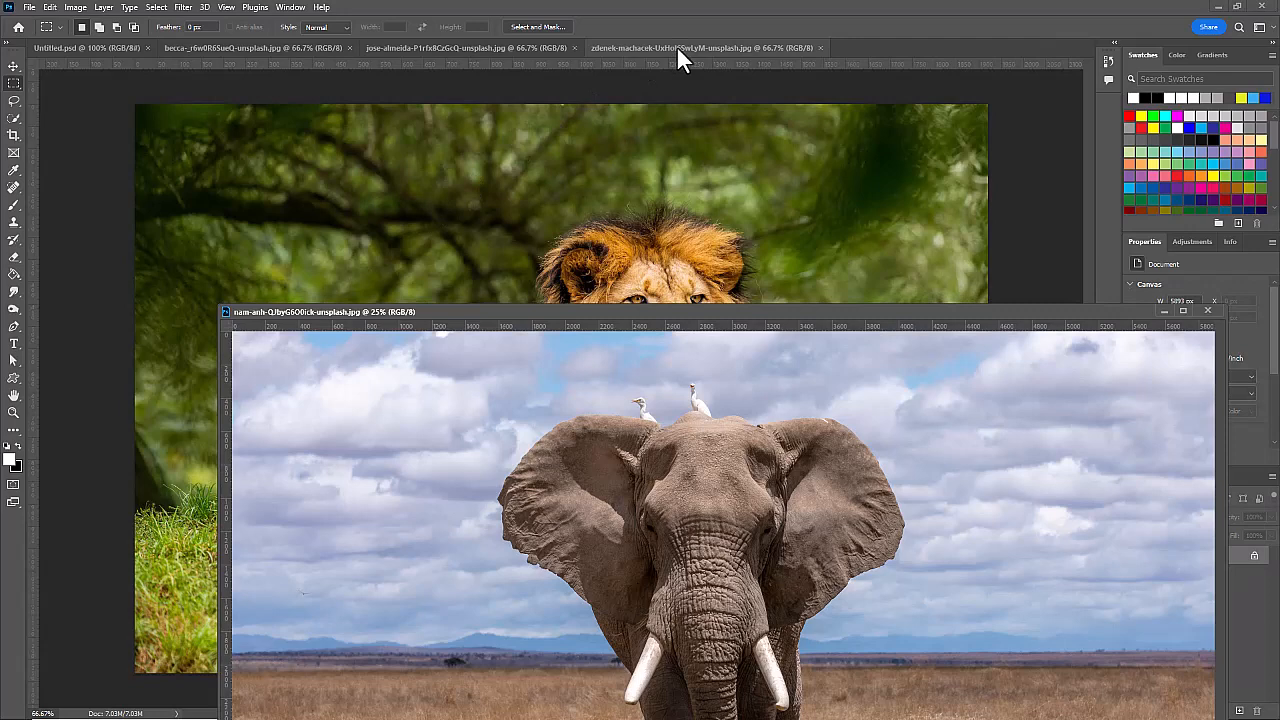
{"action": "left_click_drag", "start_coordinate": [676, 45], "coordinate": [421, 326]}
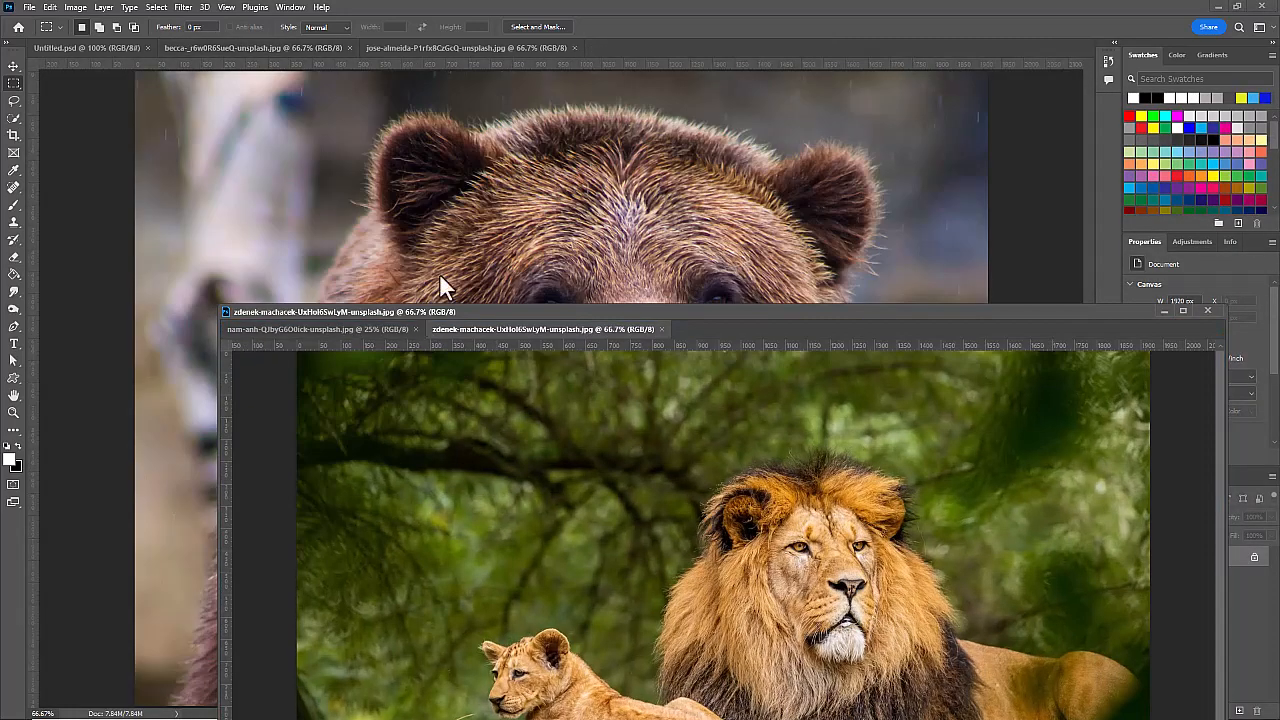
{"action": "left_click_drag", "start_coordinate": [530, 43], "coordinate": [479, 330]}
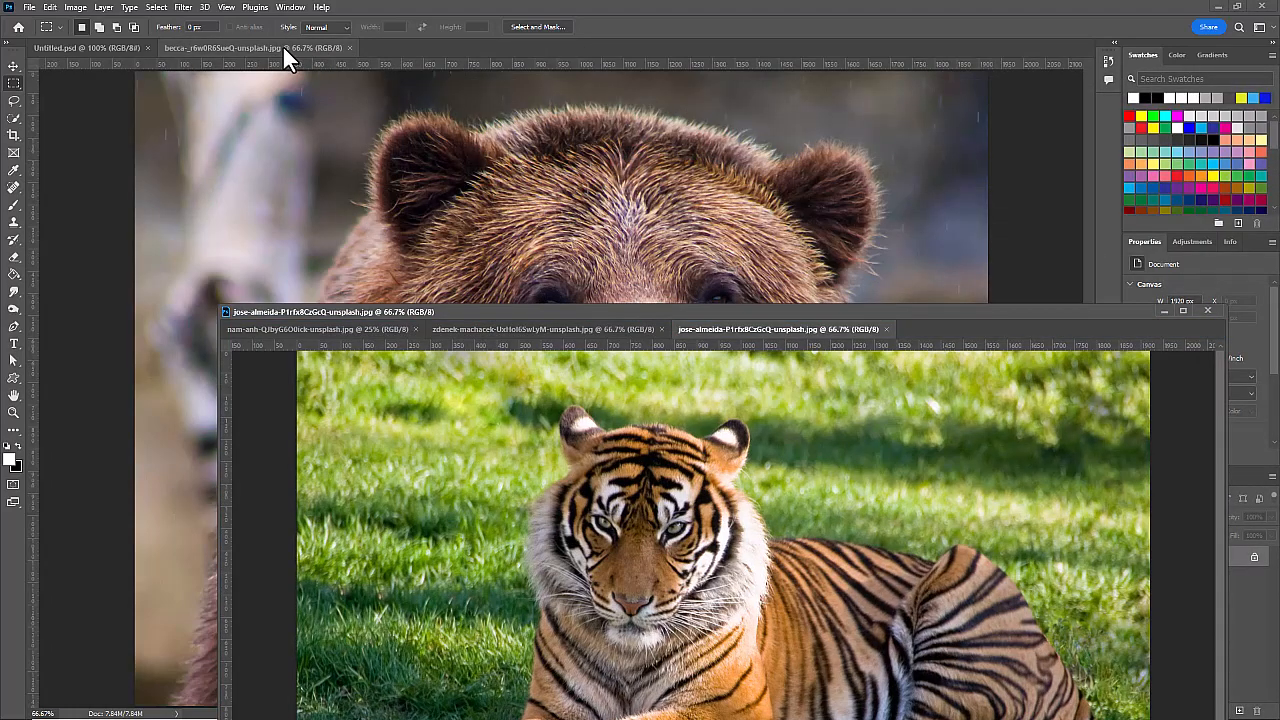
{"action": "left_click_drag", "start_coordinate": [282, 44], "coordinate": [367, 331]}
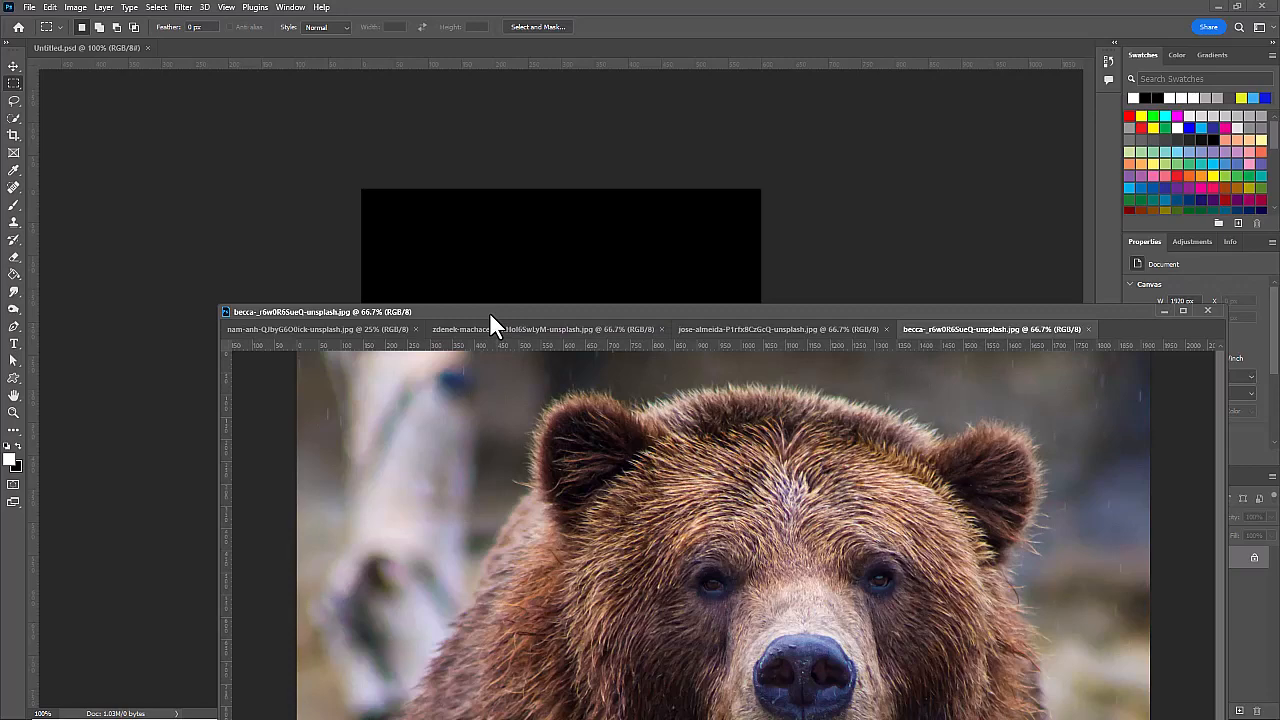
{"action": "left_click_drag", "start_coordinate": [490, 312], "coordinate": [279, 608]}
Copy the bear photo's Background layer into Untitled.psd and name the new layer grizzly.
{"action": "key", "text": "h"}
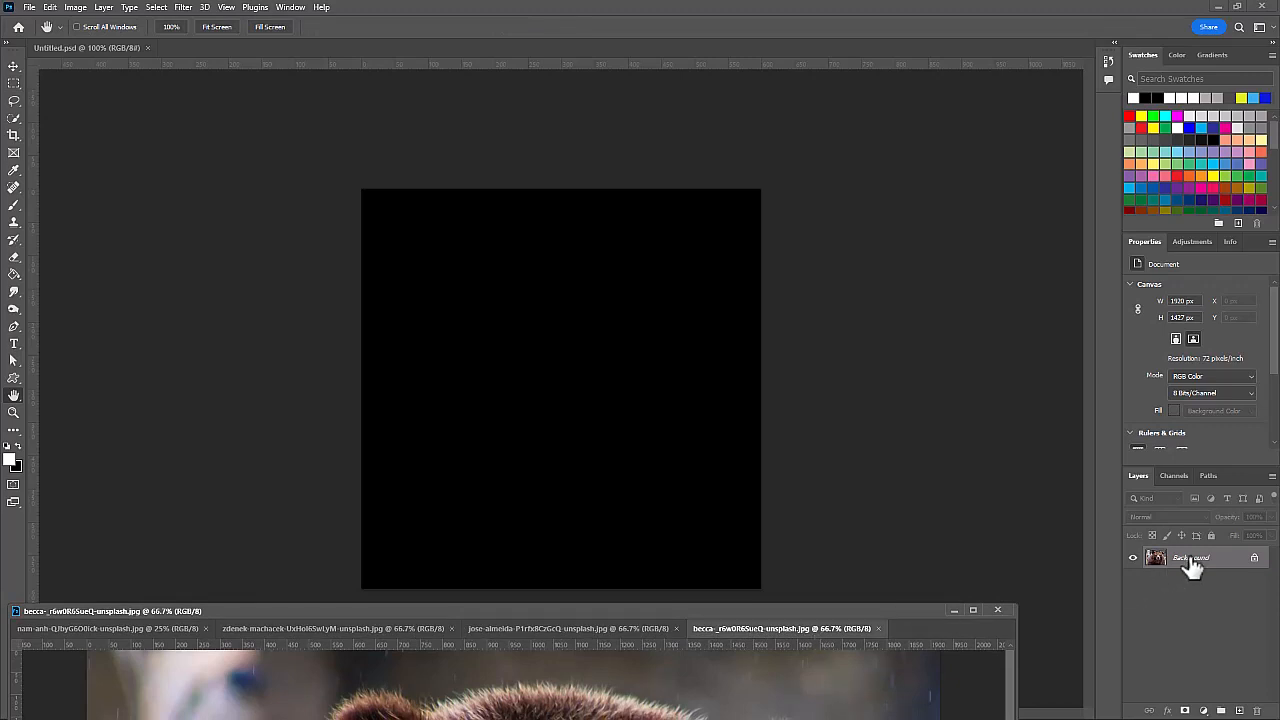
{"action": "left_click_drag", "start_coordinate": [1192, 565], "coordinate": [568, 374]}
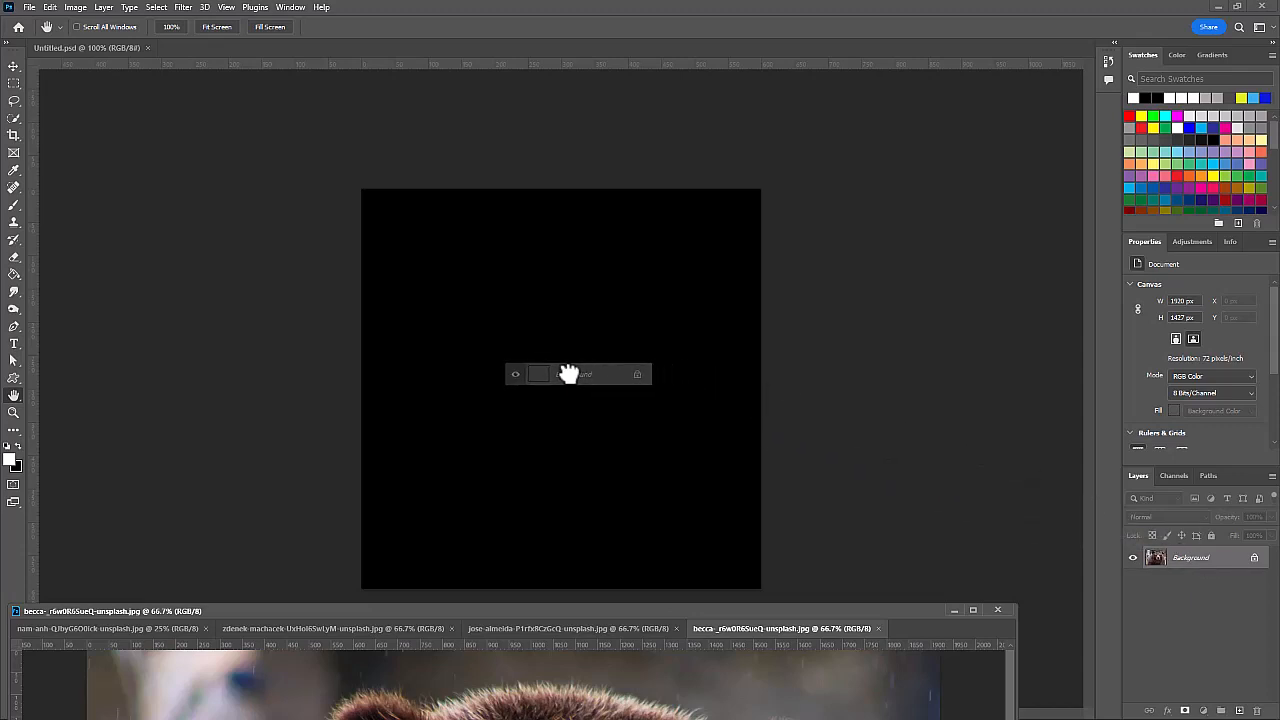
{"action": "left_click_drag", "start_coordinate": [568, 374], "coordinate": [570, 372]}
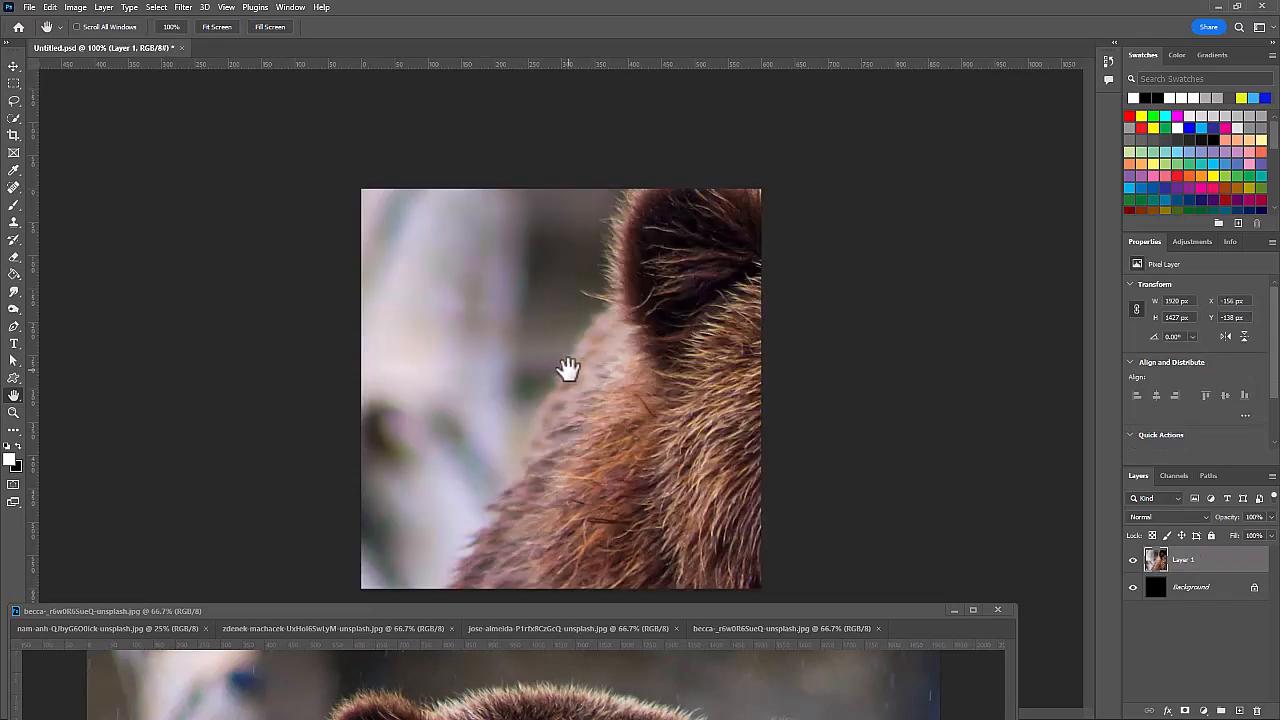
{"action": "double_click", "coordinate": [1188, 563]}
{"action": "type", "text": "grizzly"}
Scale the grizzly layer to about 43.5% and position it so the bear's face fills the square canvas.
{"action": "left_click", "coordinate": [53, 6]}
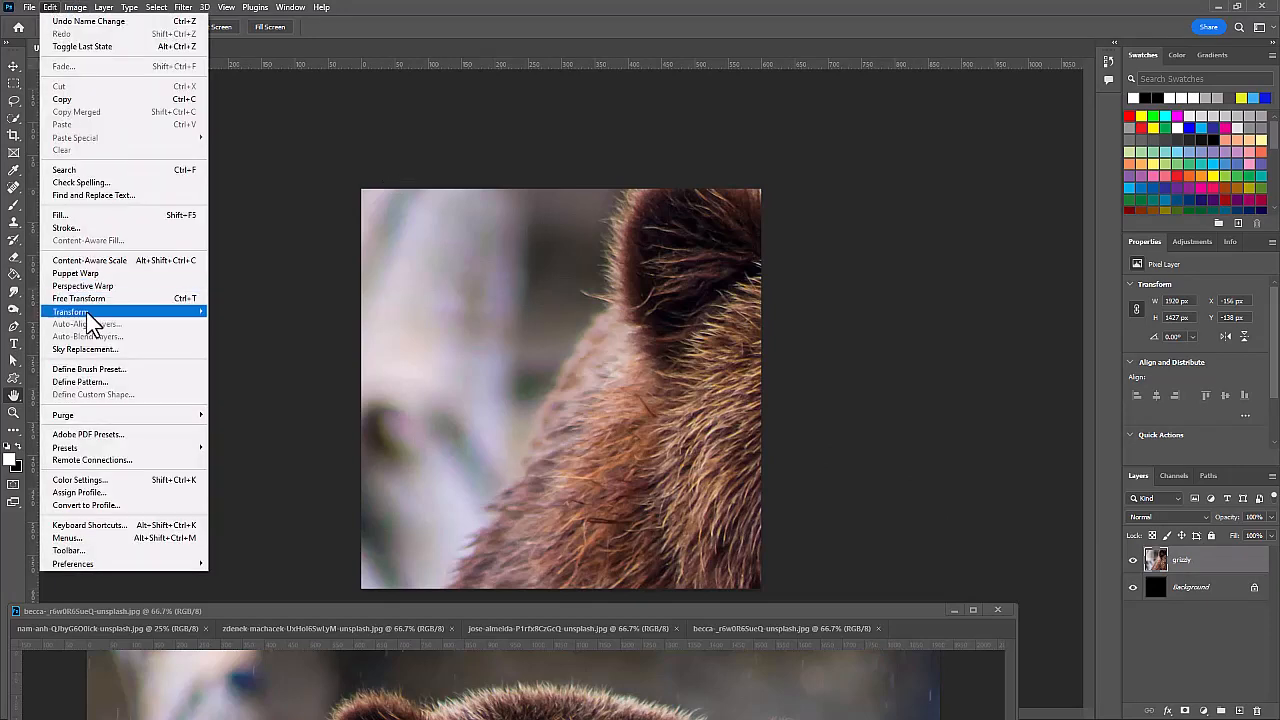
{"action": "mouse_move", "coordinate": [88, 311]}
{"action": "left_click", "coordinate": [247, 332]}
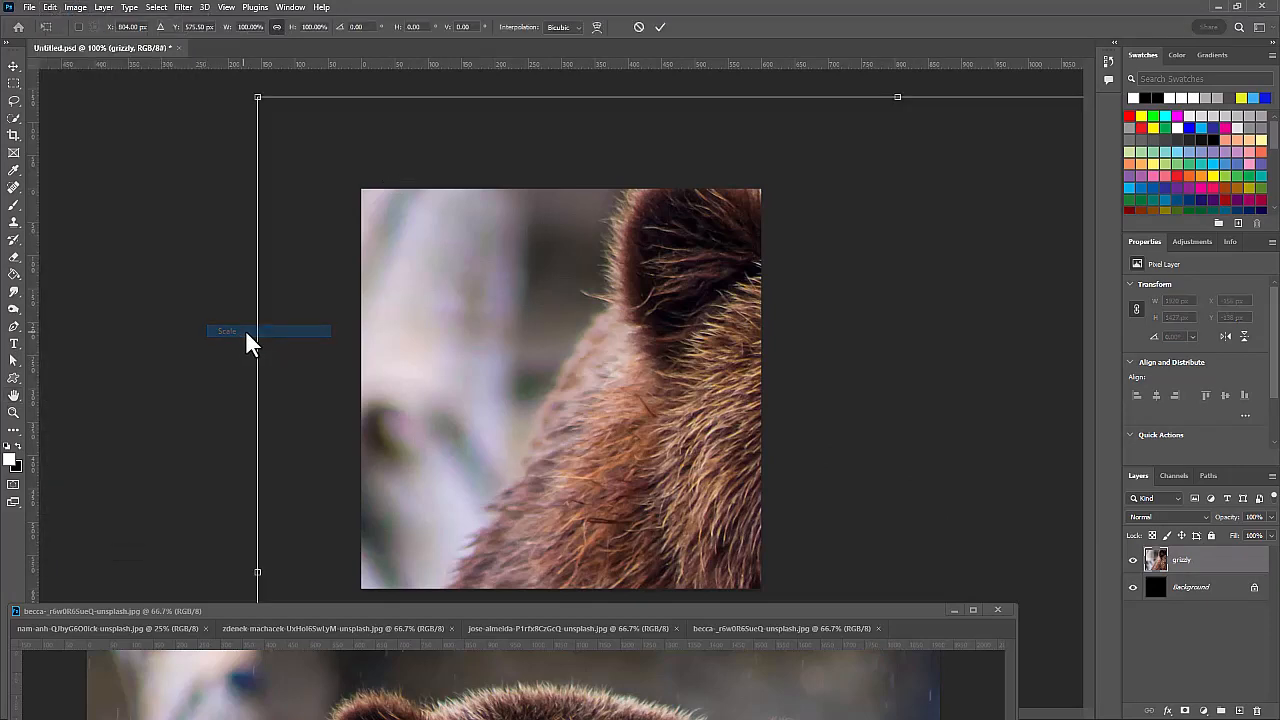
{"action": "left_click_drag", "start_coordinate": [260, 98], "coordinate": [650, 411]}
{"action": "left_click_drag", "start_coordinate": [710, 452], "coordinate": [407, 218]}
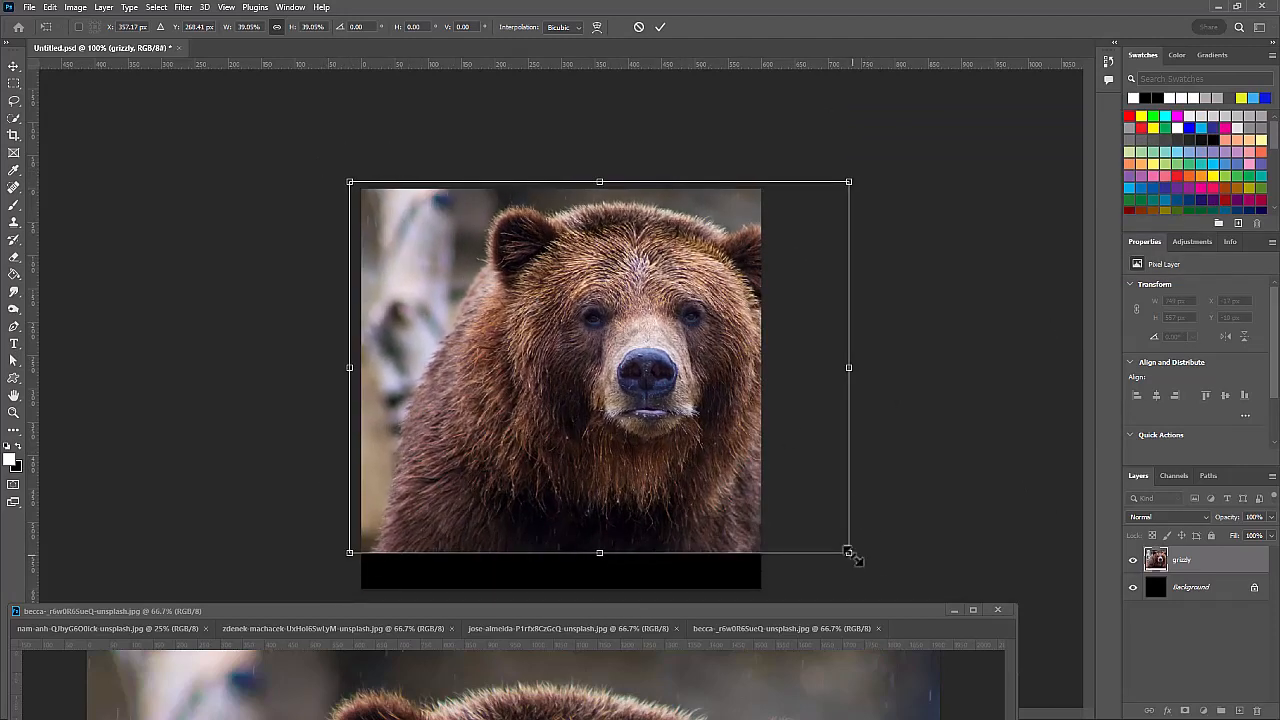
{"action": "left_click_drag", "start_coordinate": [850, 553], "coordinate": [906, 596]}
{"action": "left_click_drag", "start_coordinate": [673, 371], "coordinate": [581, 370]}
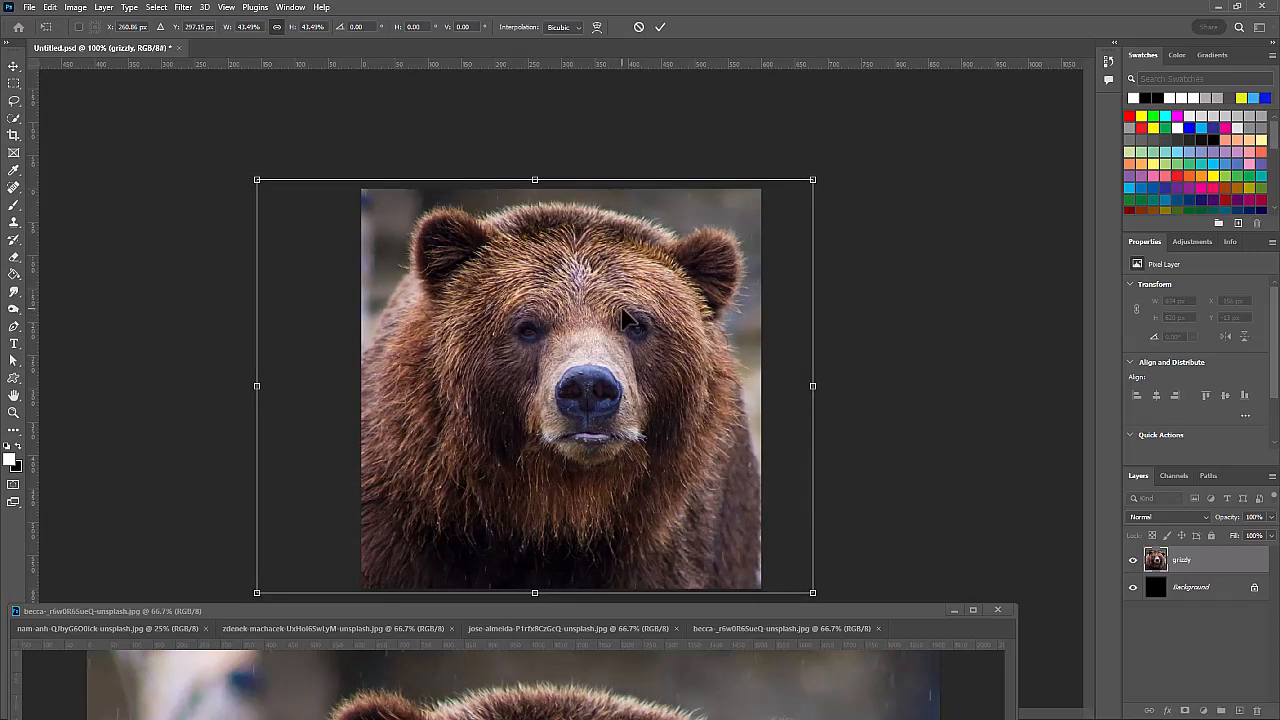
{"action": "left_click_drag", "start_coordinate": [622, 311], "coordinate": [620, 317]}
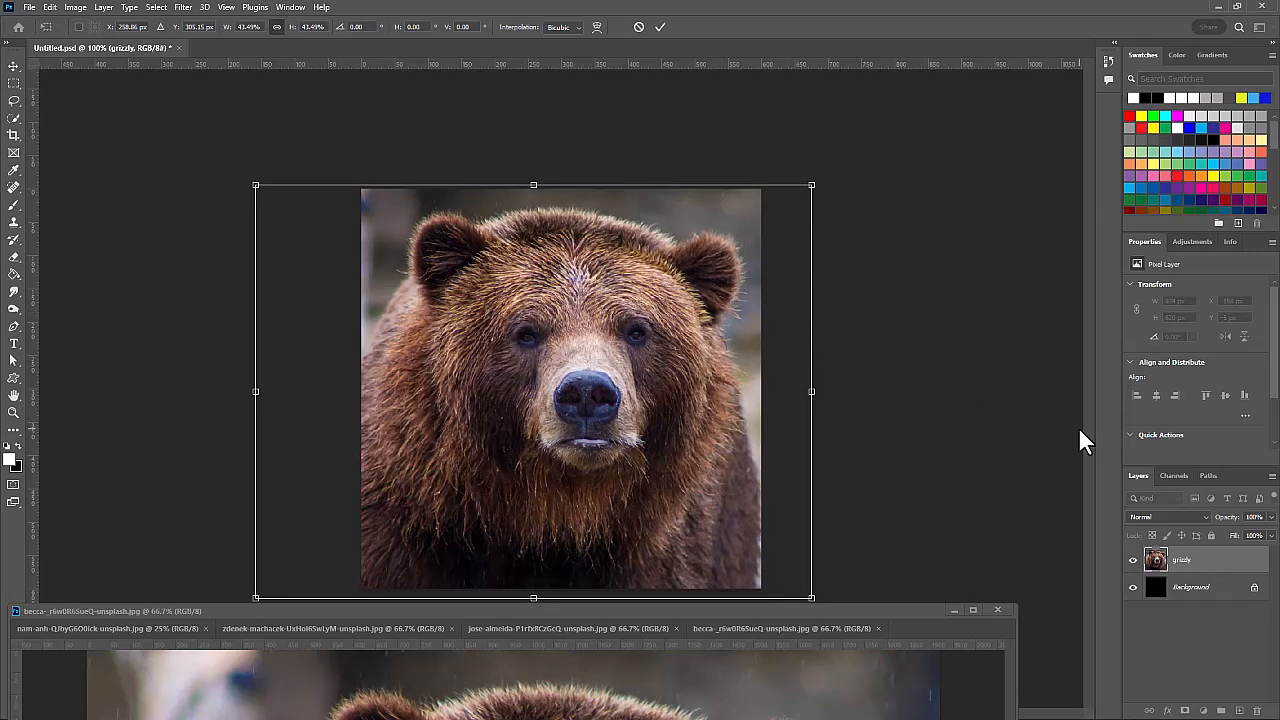
{"action": "key", "text": "Return"}
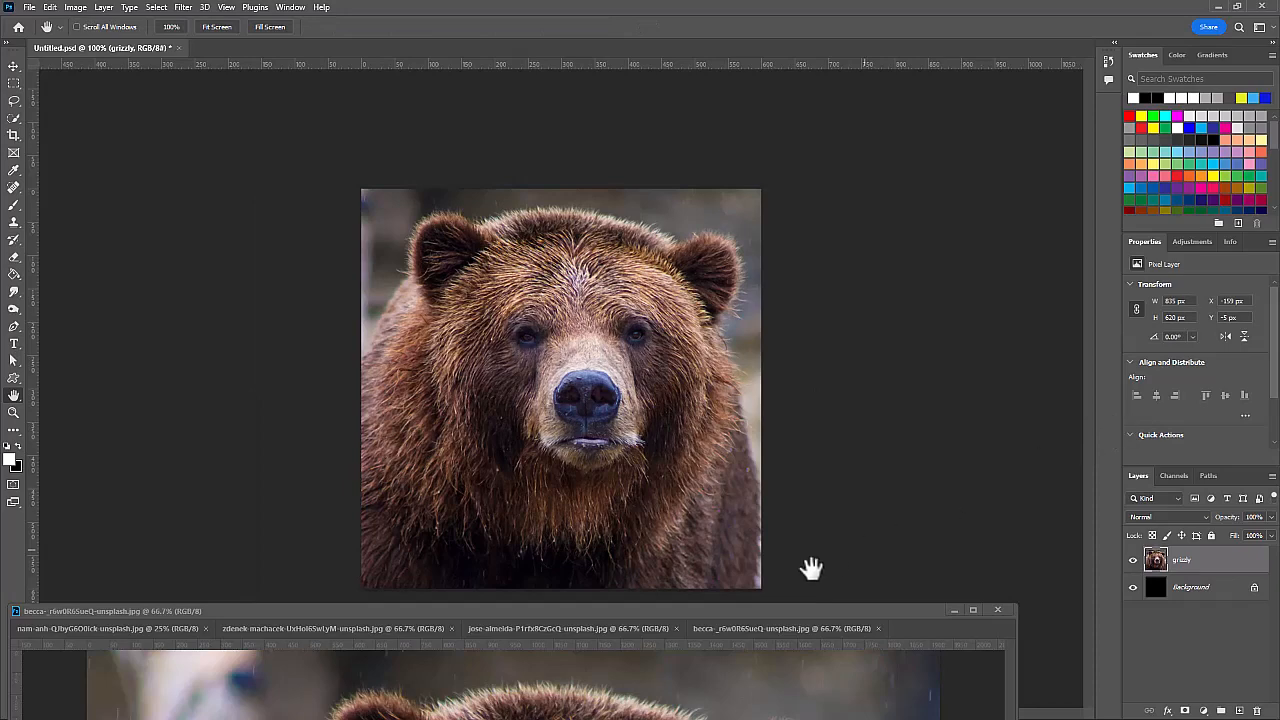
Copy the tiger photo's Background layer into Untitled.psd and name the new layer tiger.
{"action": "left_click", "coordinate": [584, 628]}
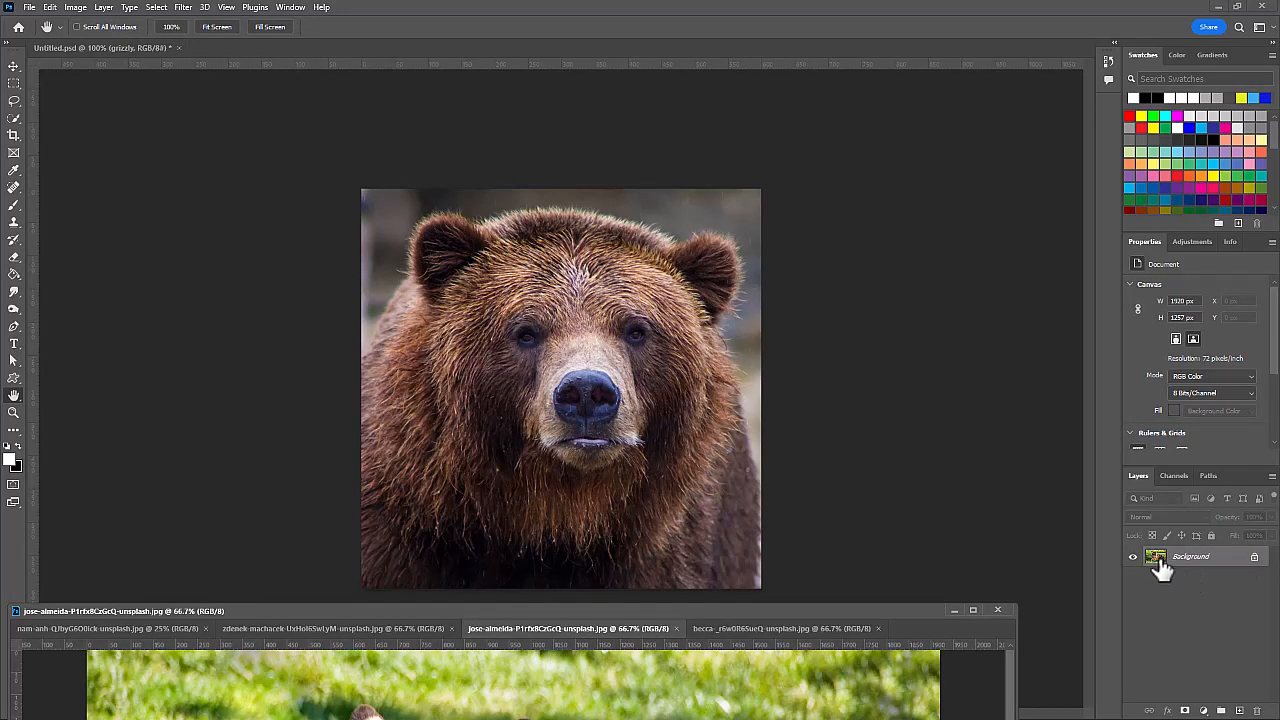
{"action": "left_click_drag", "start_coordinate": [1158, 565], "coordinate": [509, 354]}
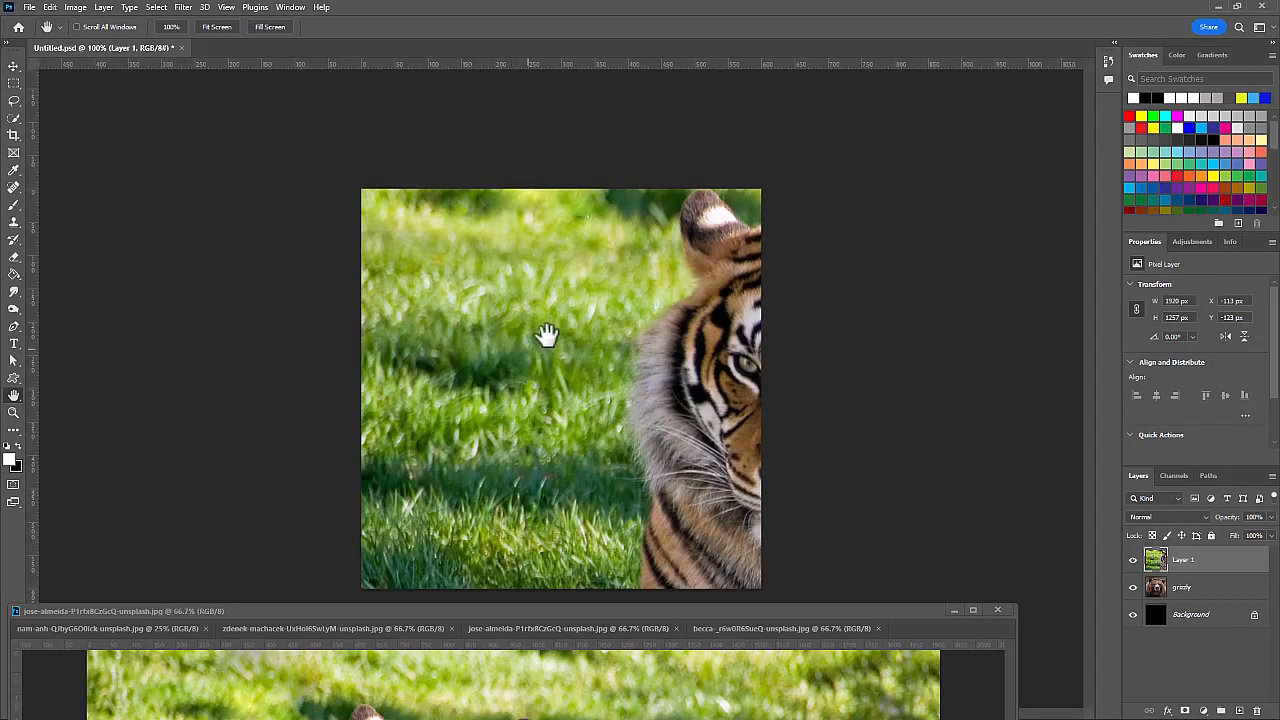
{"action": "double_click", "coordinate": [1183, 559]}
{"action": "type", "text": "tiger"}
{"action": "key", "text": "Return"}
Scale the tiger layer to about 49.5% and position it to cover the canvas with the tiger's head and paws in frame.
{"action": "left_click", "coordinate": [51, 9]}
{"action": "mouse_move", "coordinate": [72, 316]}
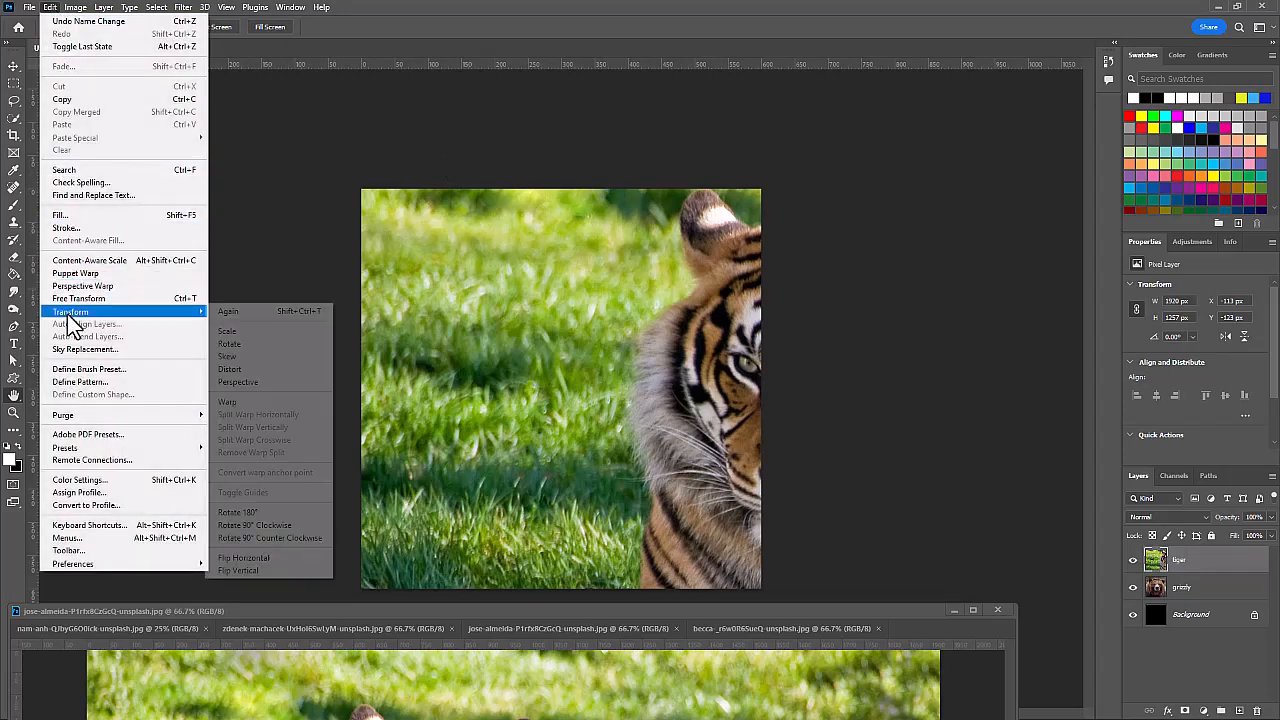
{"action": "left_click", "coordinate": [237, 330]}
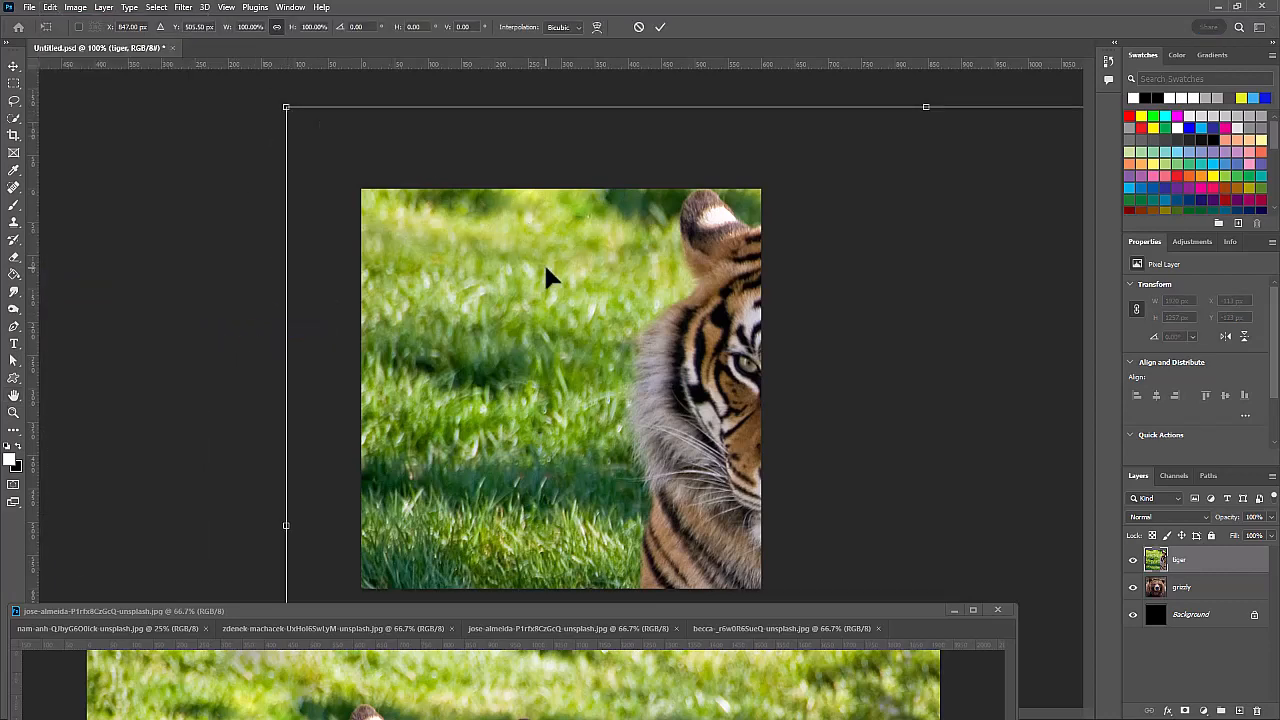
{"action": "left_click_drag", "start_coordinate": [575, 280], "coordinate": [271, 198]}
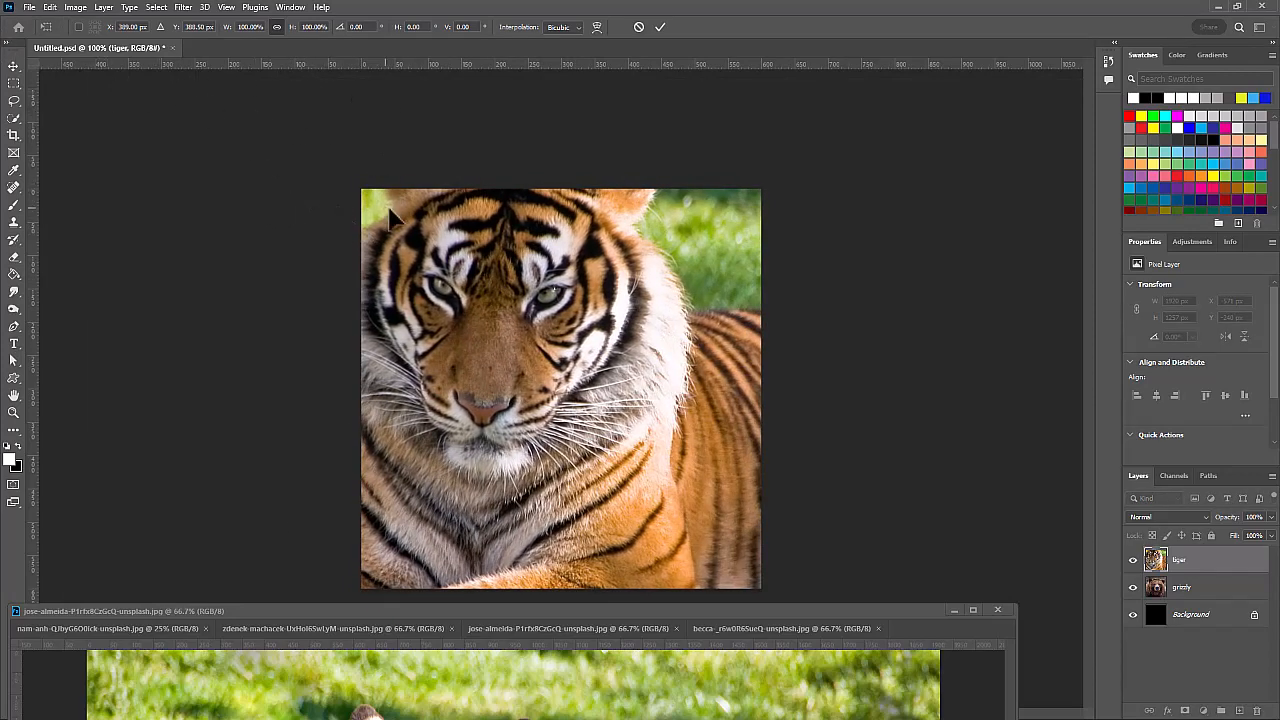
{"action": "left_click_drag", "start_coordinate": [384, 206], "coordinate": [706, 324]}
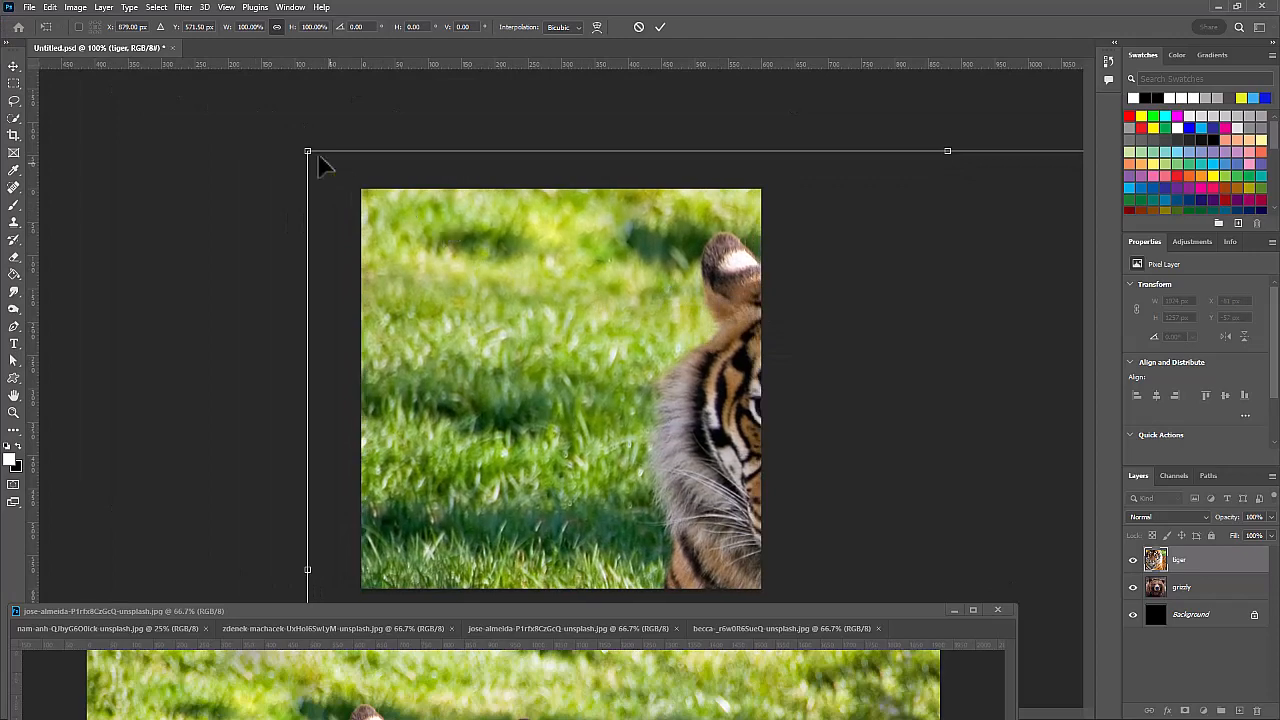
{"action": "left_click_drag", "start_coordinate": [310, 152], "coordinate": [364, 241]}
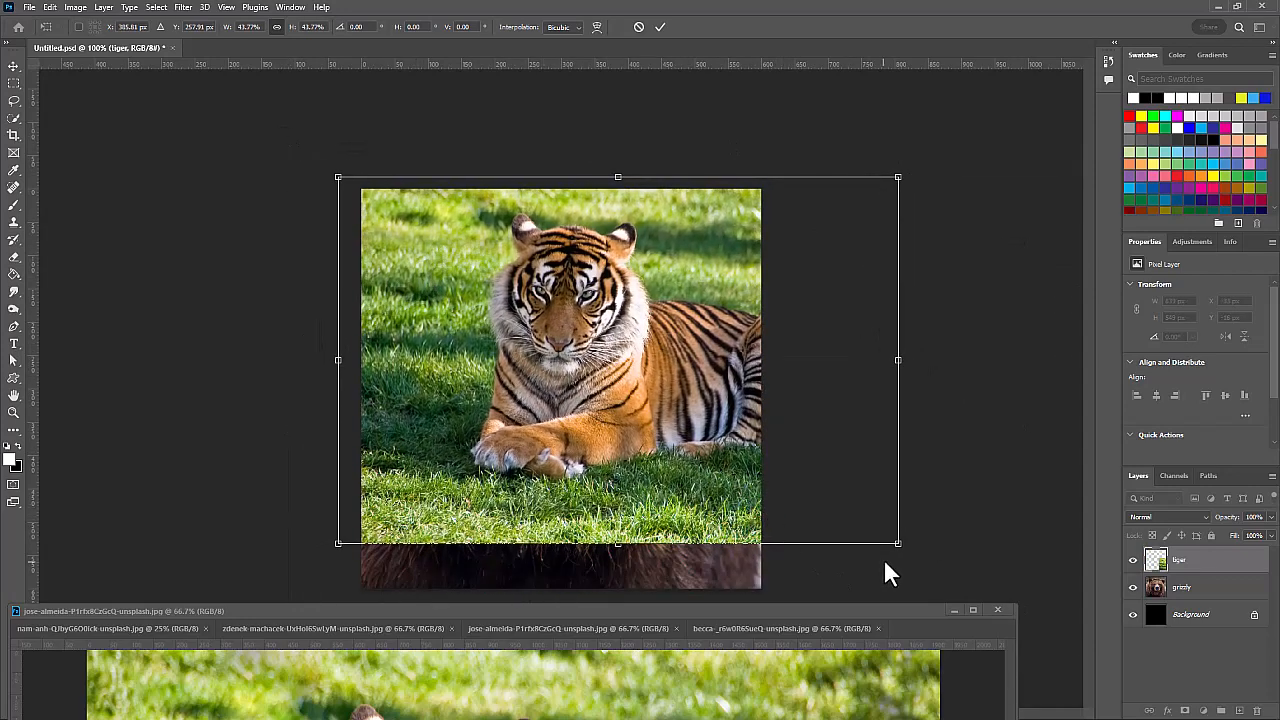
{"action": "left_click_drag", "start_coordinate": [895, 540], "coordinate": [961, 606]}
{"action": "left_click_drag", "start_coordinate": [606, 370], "coordinate": [527, 376]}
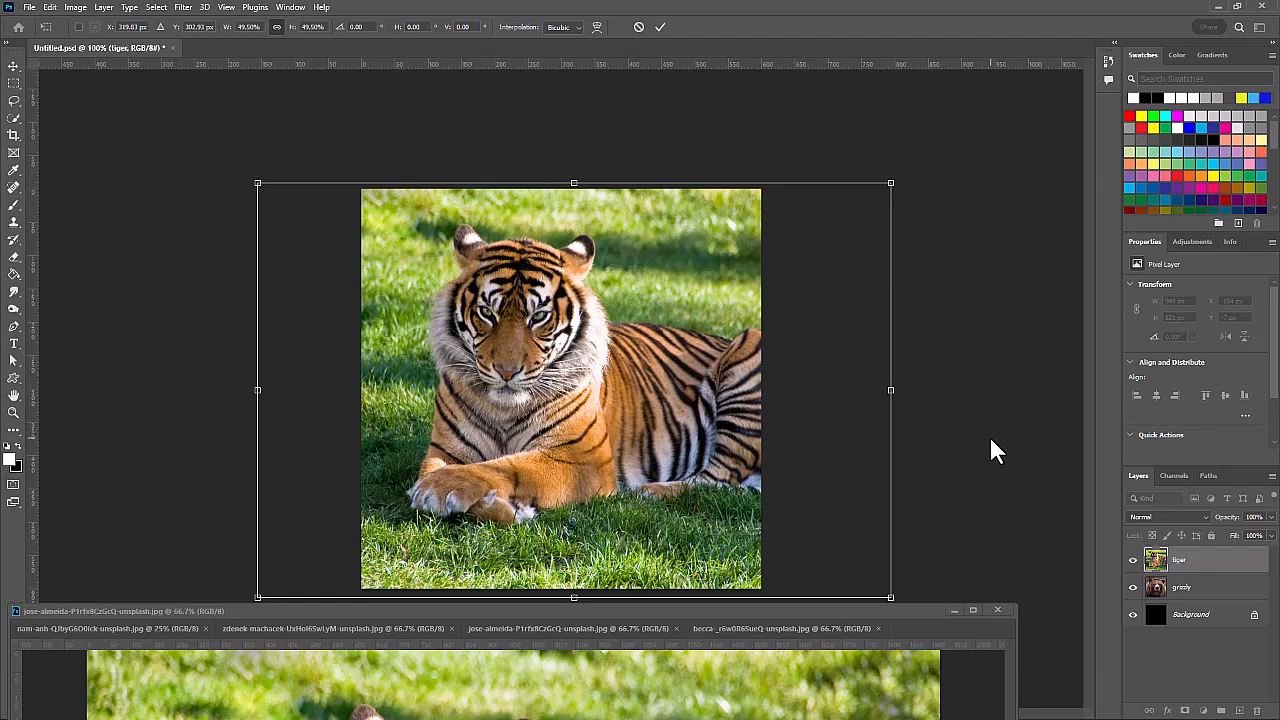
{"action": "key", "text": "Return"}
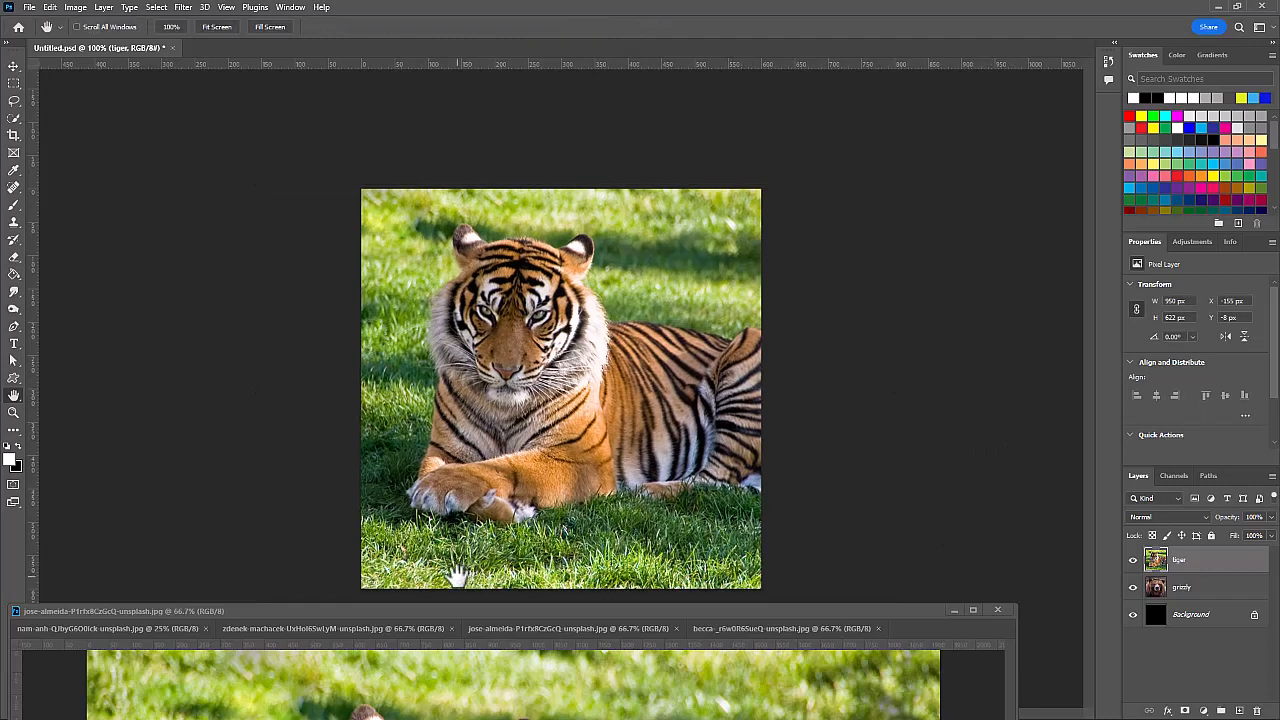
Copy the lion photo's Background layer into Untitled.psd and name the new layer lion.
{"action": "left_click", "coordinate": [376, 628]}
{"action": "left_click", "coordinate": [376, 632]}
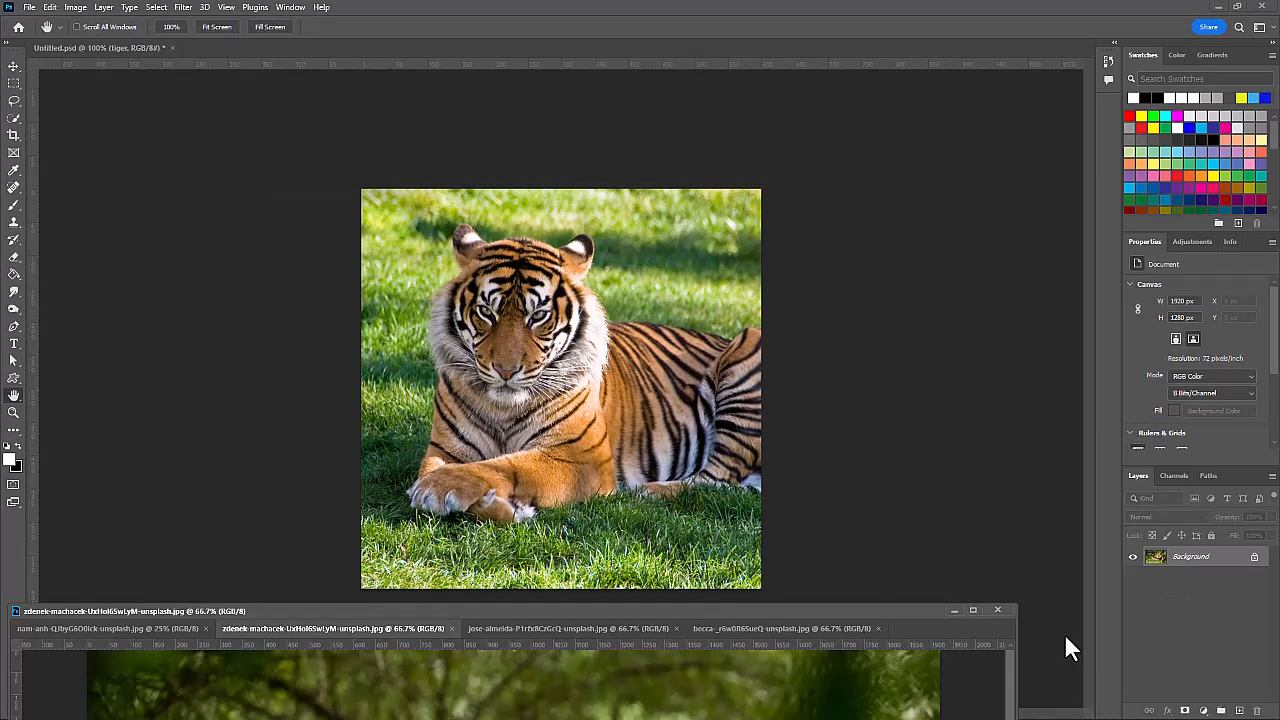
{"action": "left_click_drag", "start_coordinate": [1188, 578], "coordinate": [541, 338]}
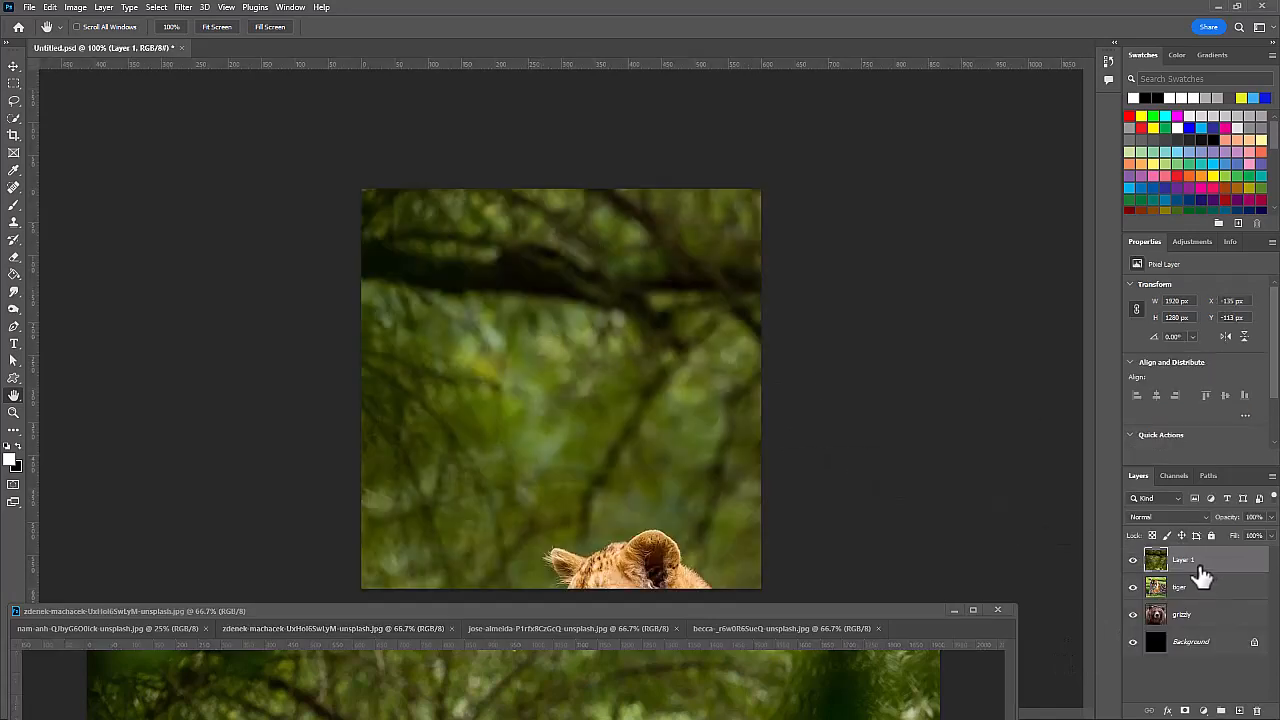
{"action": "double_click", "coordinate": [1183, 559]}
{"action": "type", "text": "lion"}
{"action": "key", "text": "Return"}
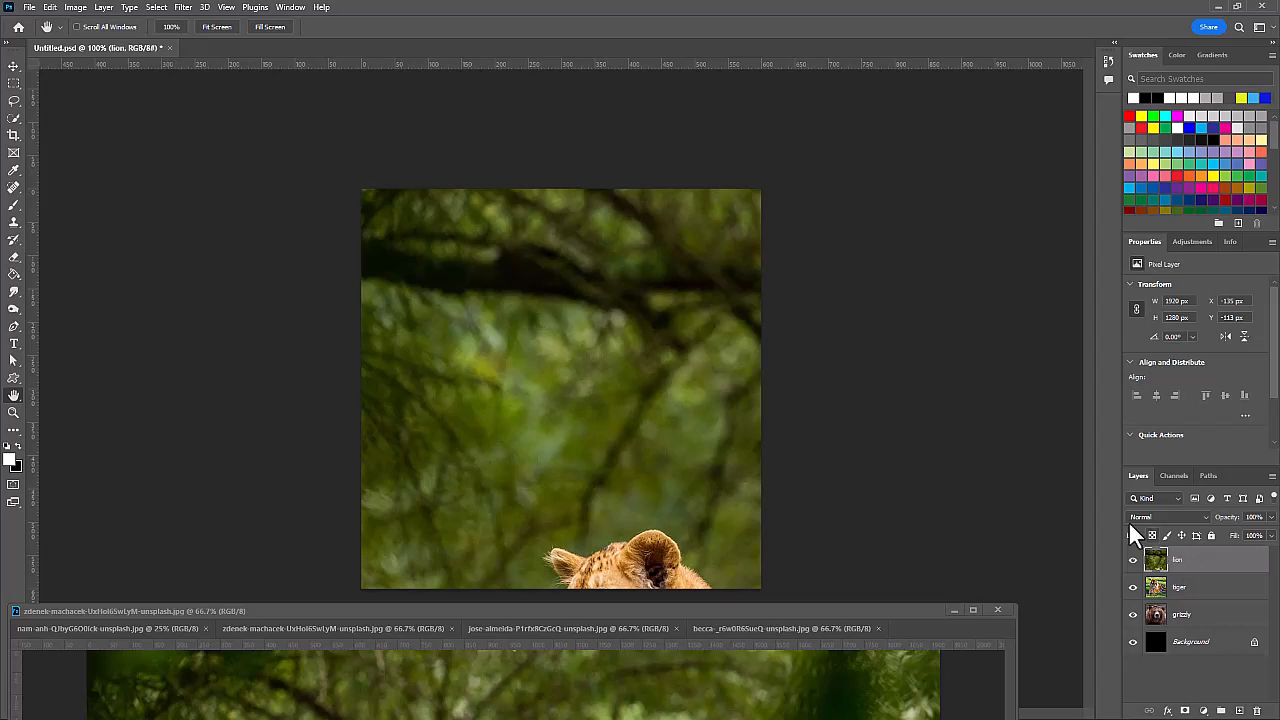
Scale the lion layer to about 47.2% and position it to cover the canvas with both lion and cub in frame.
{"action": "left_click", "coordinate": [75, 7]}
{"action": "mouse_move", "coordinate": [50, 8]}
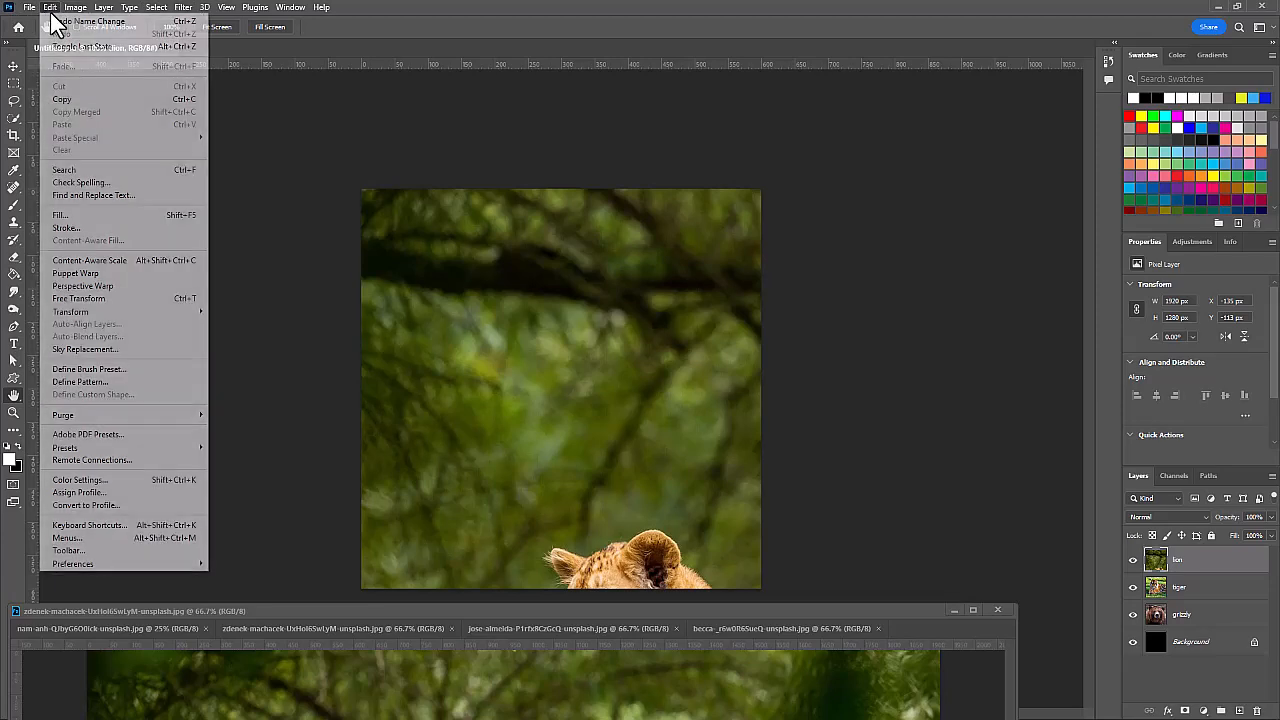
{"action": "mouse_move", "coordinate": [112, 314]}
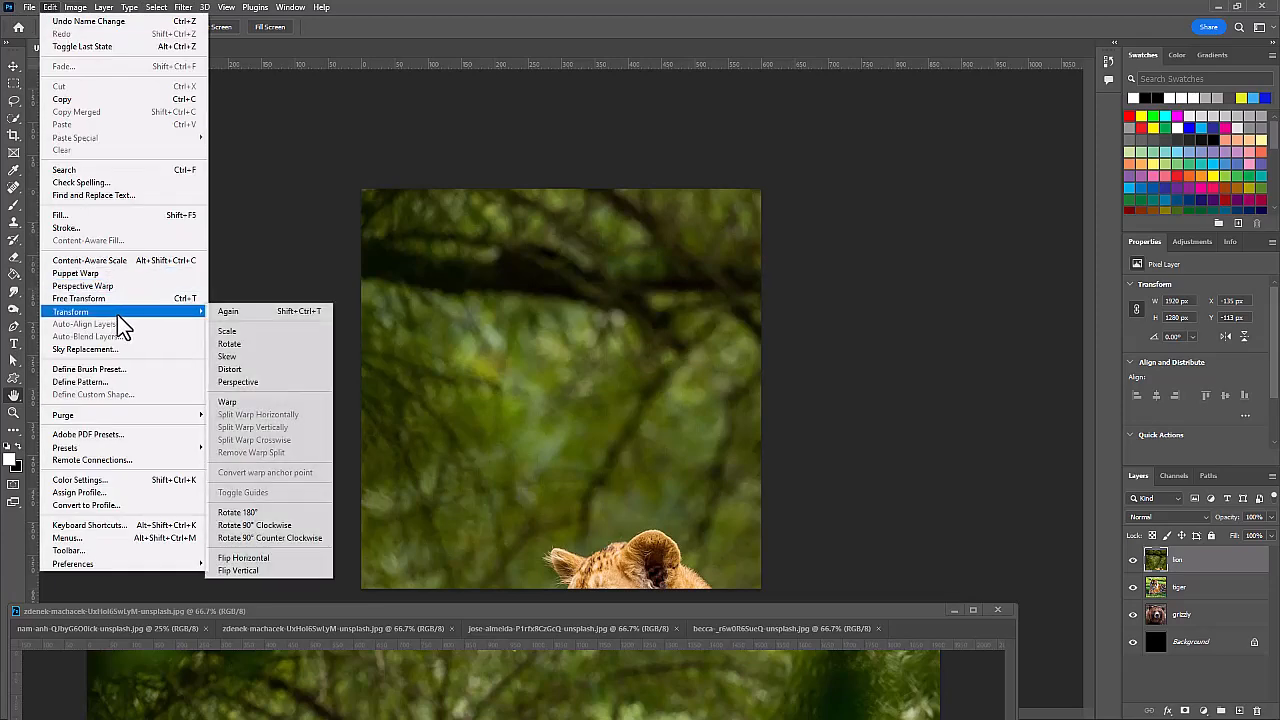
{"action": "left_click", "coordinate": [249, 331]}
{"action": "left_click_drag", "start_coordinate": [285, 110], "coordinate": [811, 461]}
{"action": "left_click_drag", "start_coordinate": [876, 536], "coordinate": [265, 188]}
{"action": "left_click_drag", "start_coordinate": [476, 408], "coordinate": [433, 372]}
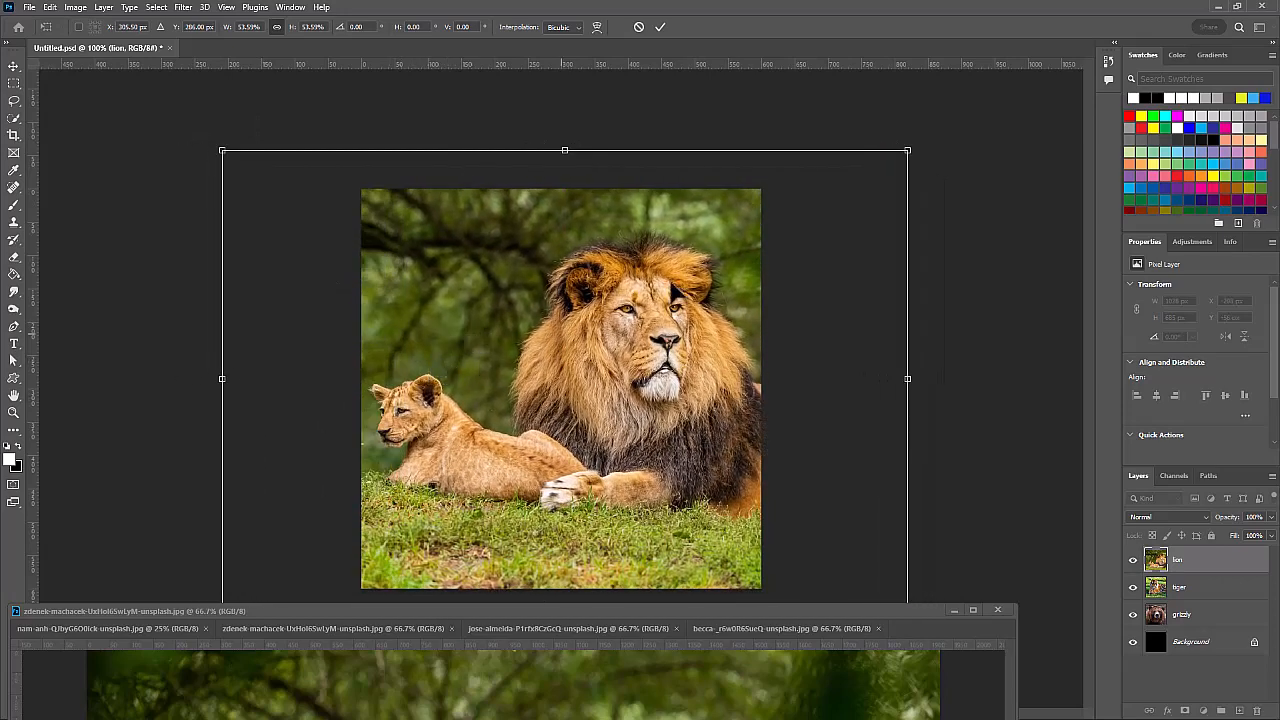
{"action": "left_click_drag", "start_coordinate": [907, 154], "coordinate": [831, 210]}
{"action": "left_click_drag", "start_coordinate": [678, 282], "coordinate": [698, 260]}
{"action": "left_click_drag", "start_coordinate": [699, 260], "coordinate": [703, 258]}
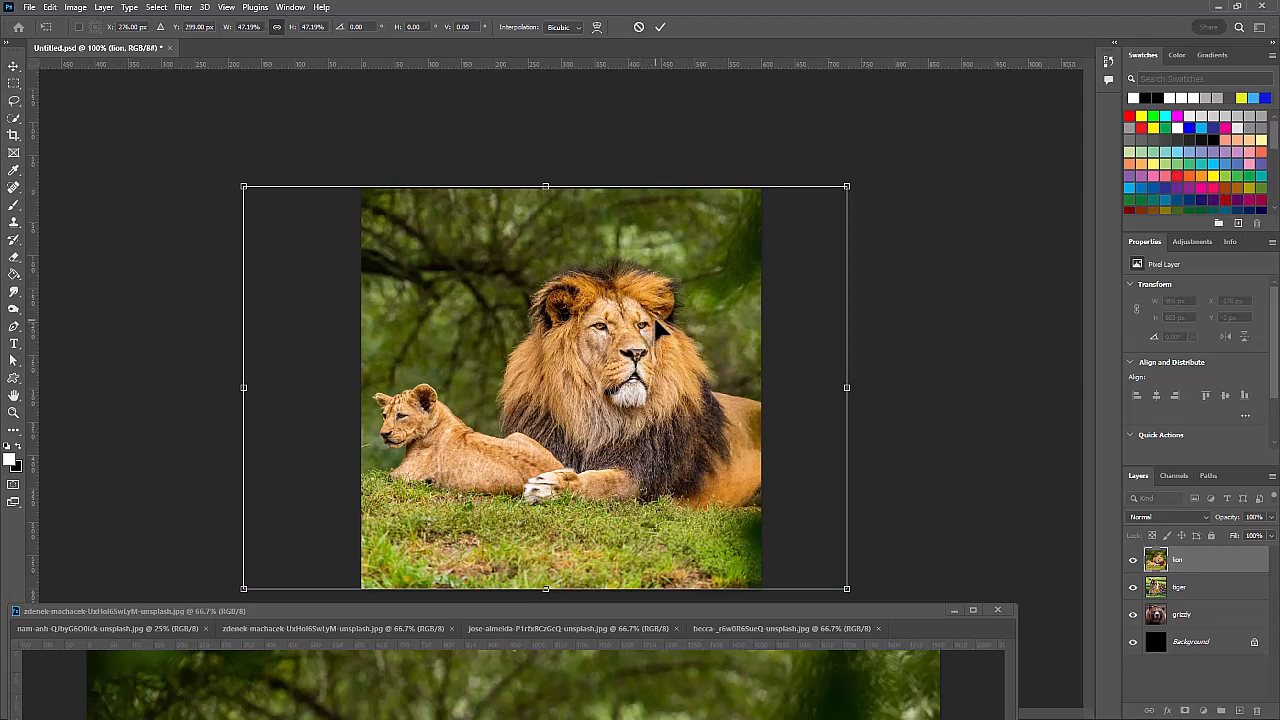
{"action": "key", "text": "Return"}
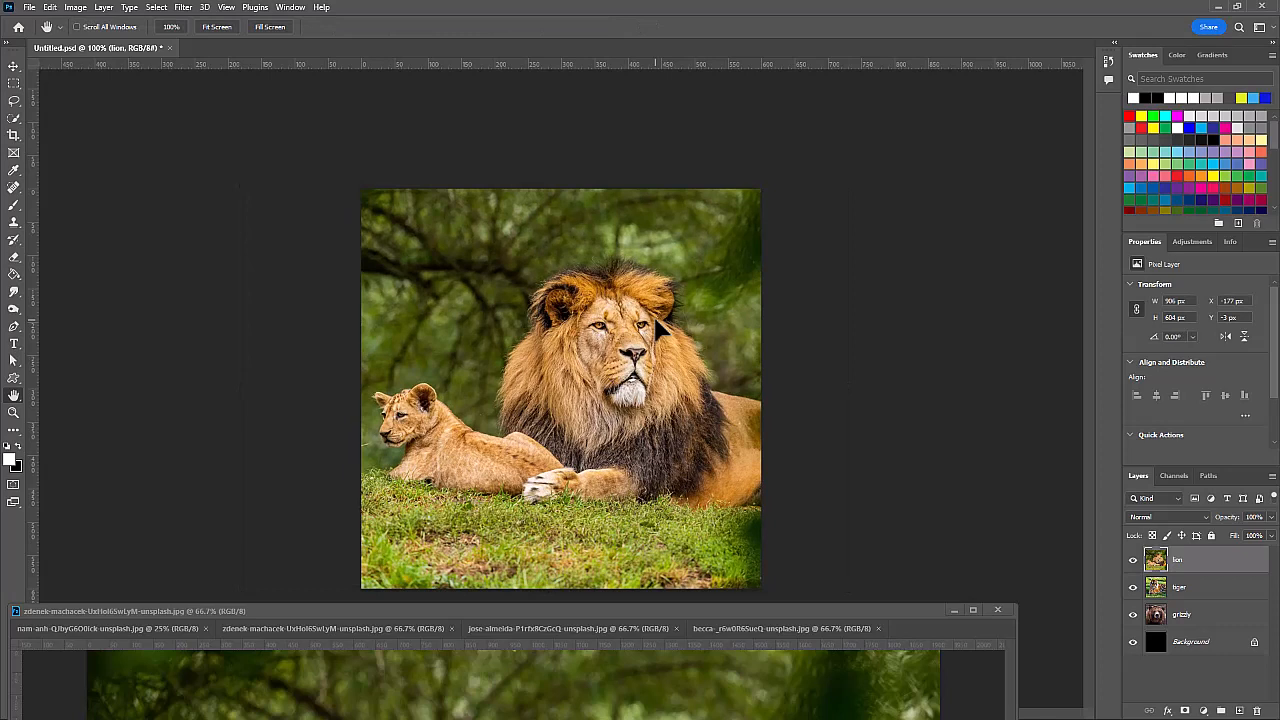
Copy the elephant photo's Background layer into Untitled.psd and name the new layer elephant.
{"action": "left_click", "coordinate": [145, 628]}
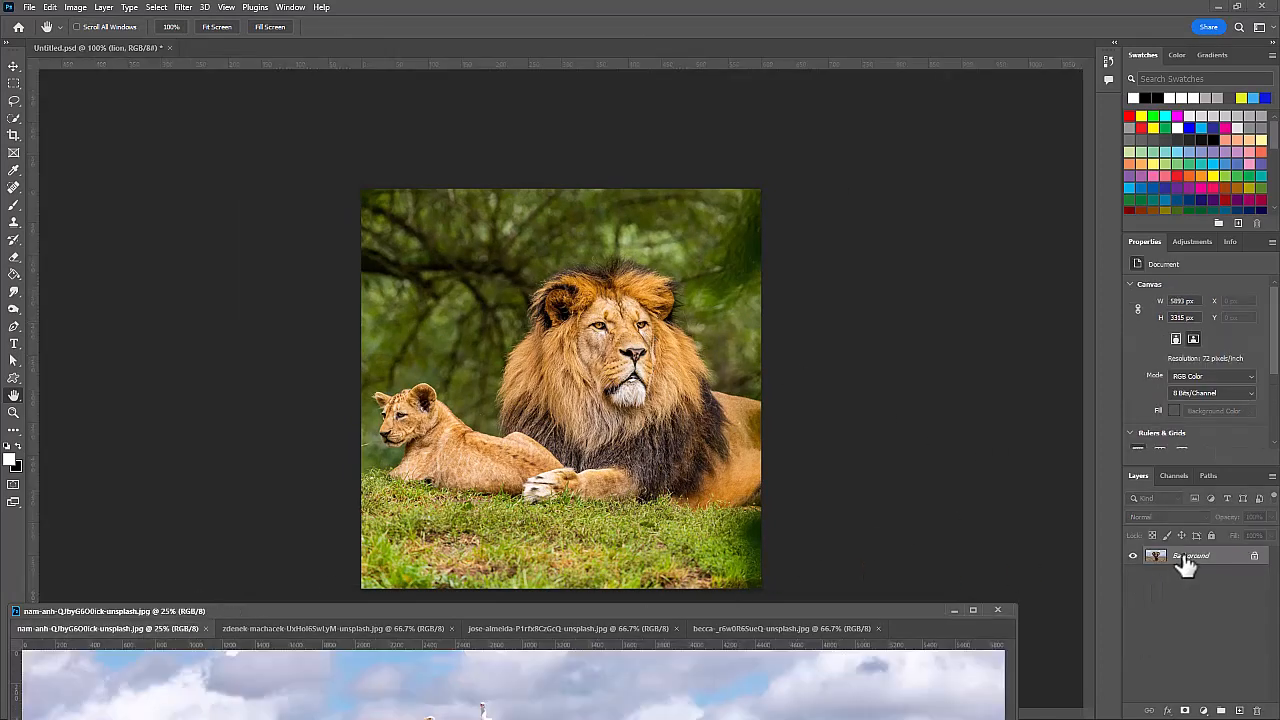
{"action": "left_click_drag", "start_coordinate": [1183, 565], "coordinate": [571, 397]}
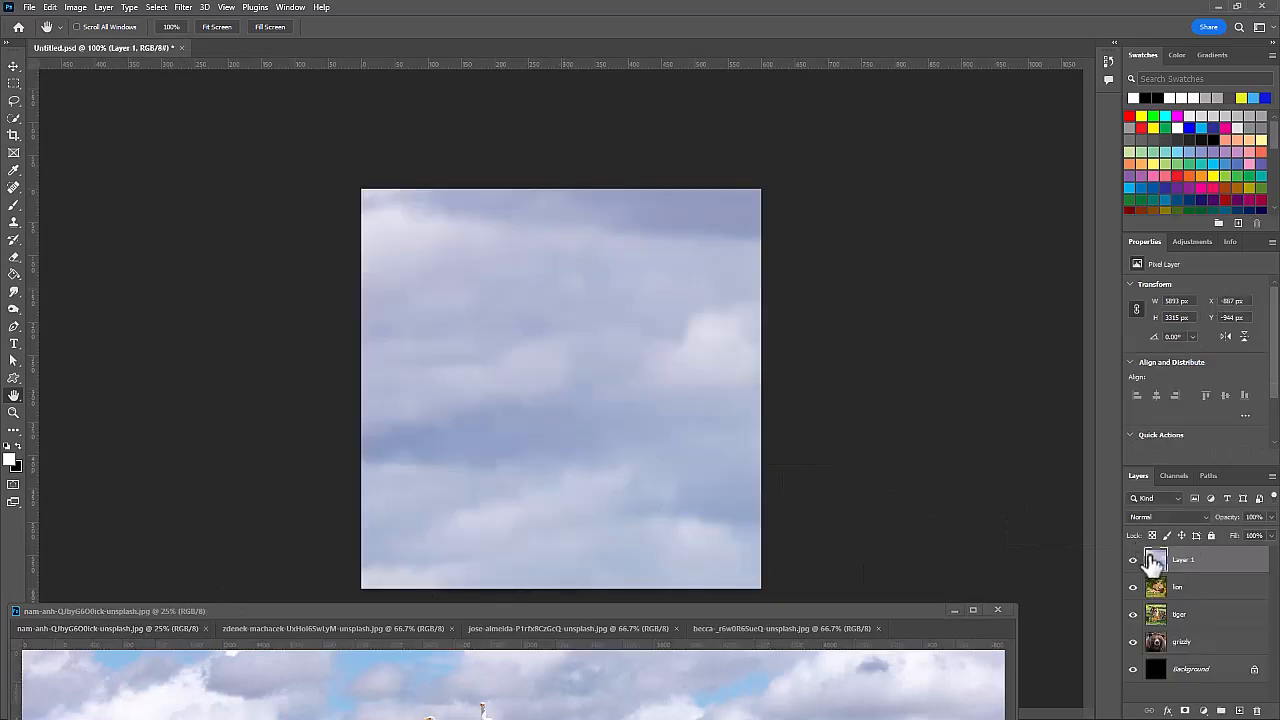
{"action": "double_click", "coordinate": [1186, 560]}
{"action": "type", "text": "elephant"}
{"action": "key", "text": "Return"}
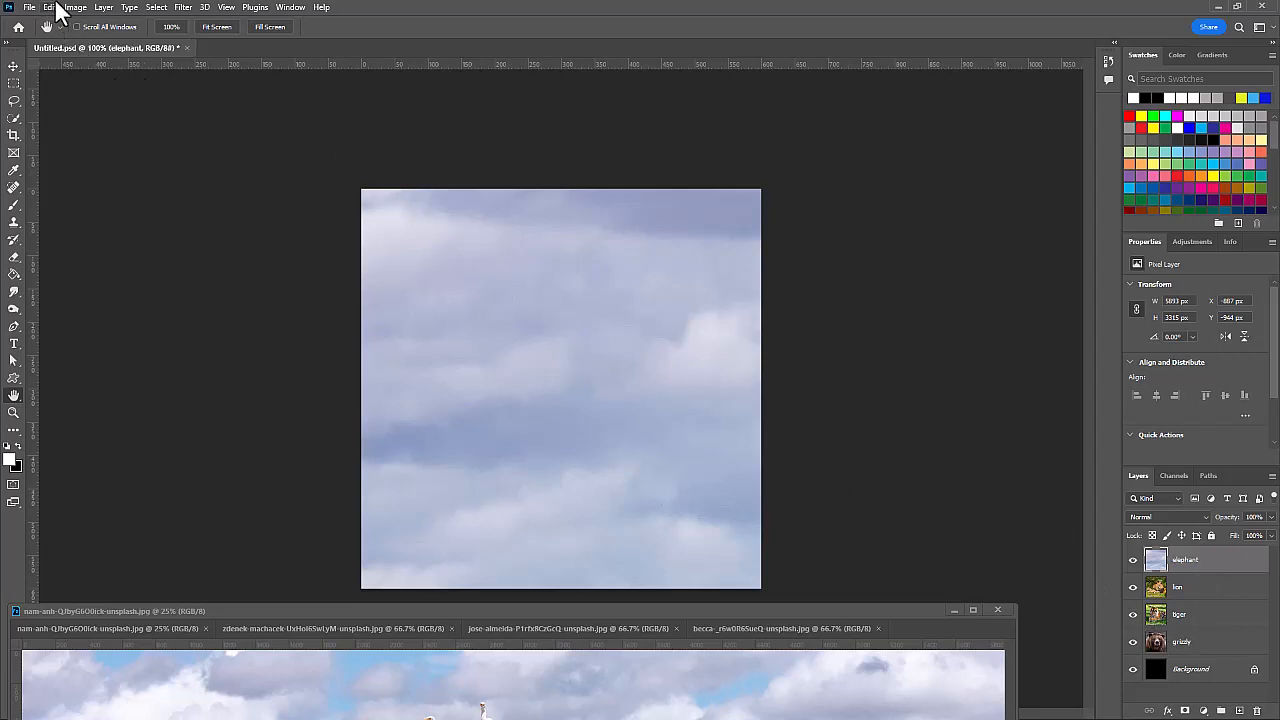
Scale the elephant layer proportionally to about 1097 × 617 px and position it to cover the canvas with the elephant centred.
{"action": "left_click", "coordinate": [50, 7]}
{"action": "mouse_move", "coordinate": [131, 317]}
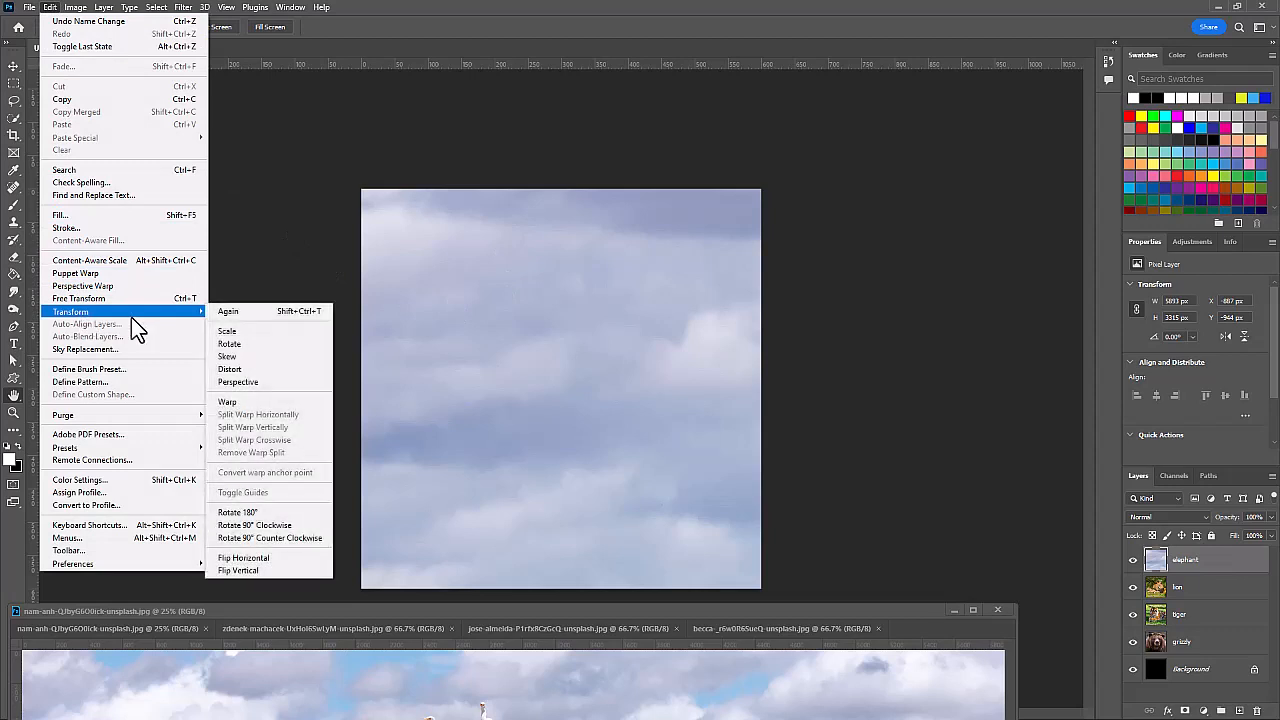
{"action": "left_click", "coordinate": [241, 335]}
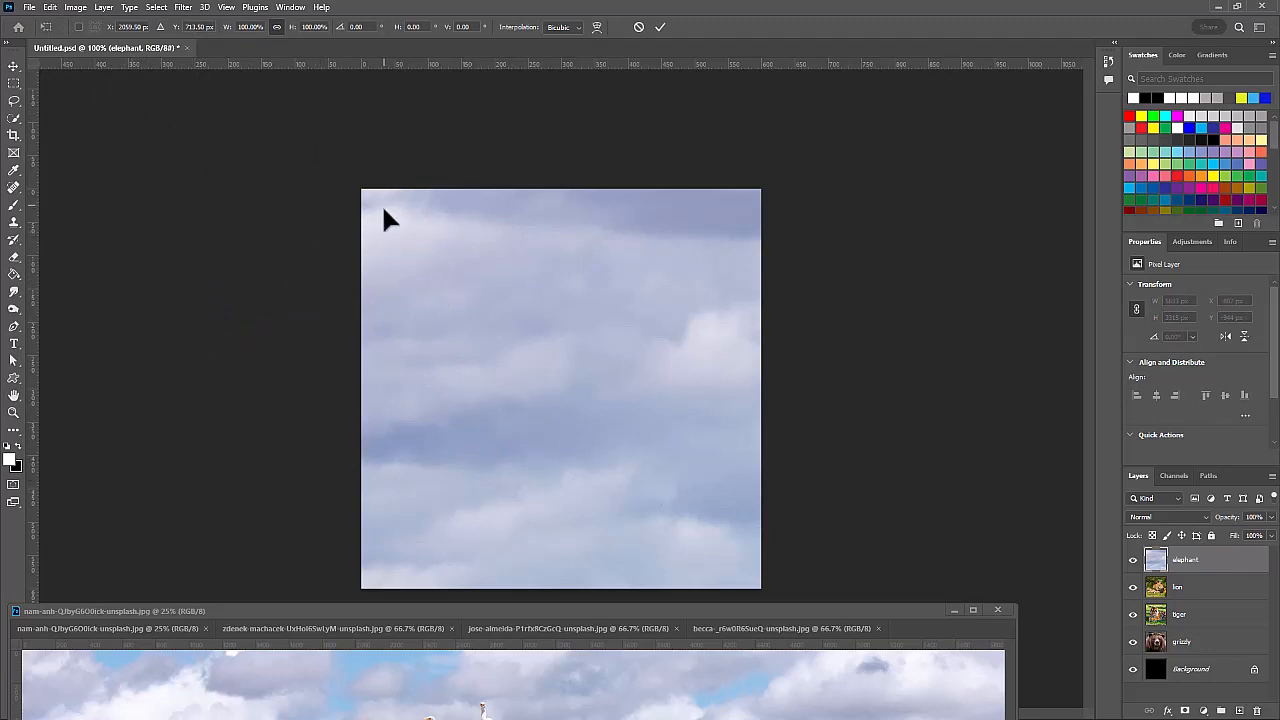
{"action": "left_click", "coordinate": [246, 27]}
{"action": "type", "text": "10"}
{"action": "key", "text": "Return"}
{"action": "type", "text": "50"}
{"action": "key", "text": "Return"}
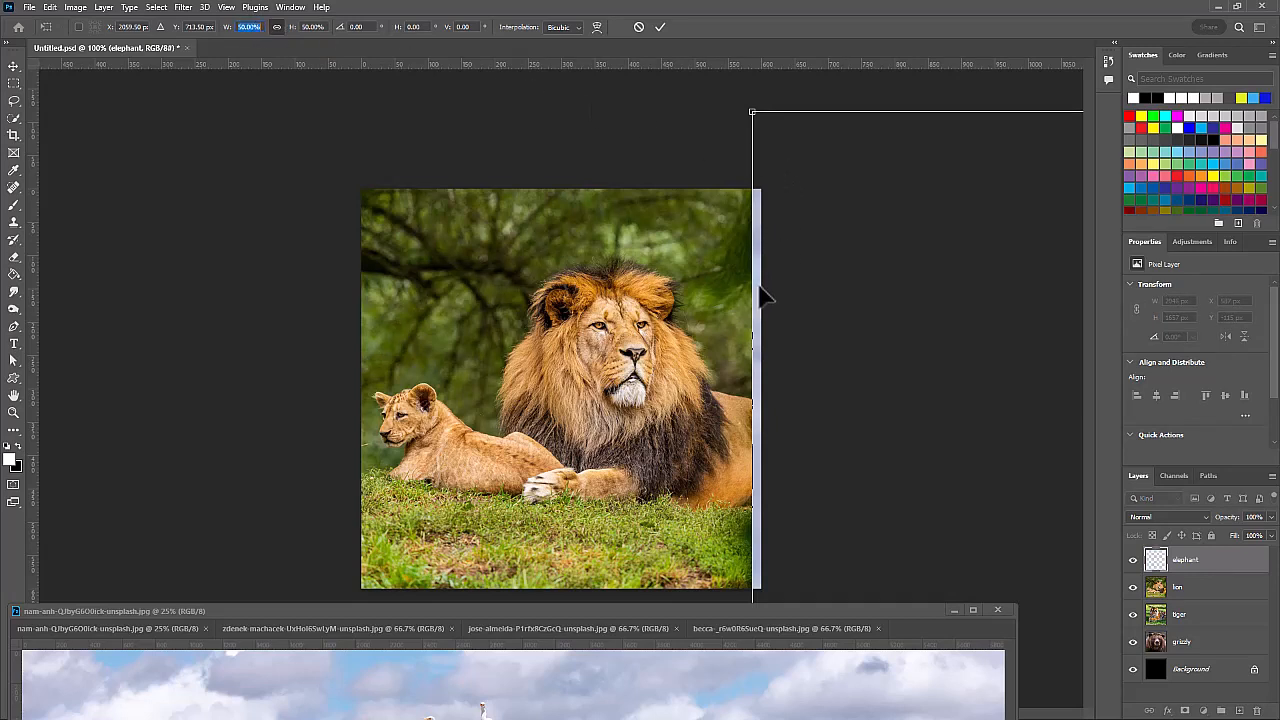
{"action": "left_click_drag", "start_coordinate": [775, 177], "coordinate": [277, 209]}
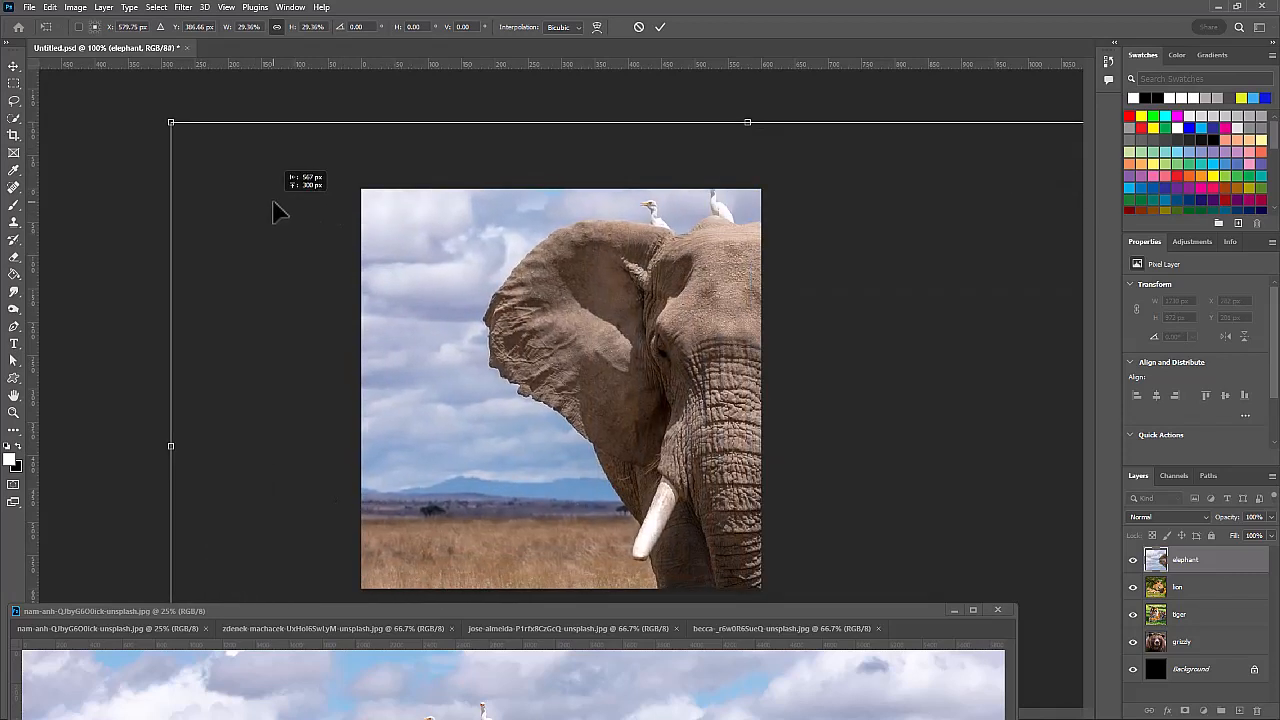
{"action": "left_click_drag", "start_coordinate": [170, 118], "coordinate": [280, 234]}
{"action": "left_click_drag", "start_coordinate": [150, 132], "coordinate": [304, 222]}
{"action": "left_click_drag", "start_coordinate": [577, 351], "coordinate": [485, 317]}
{"action": "key", "text": "Return"}
{"action": "key", "text": "h"}
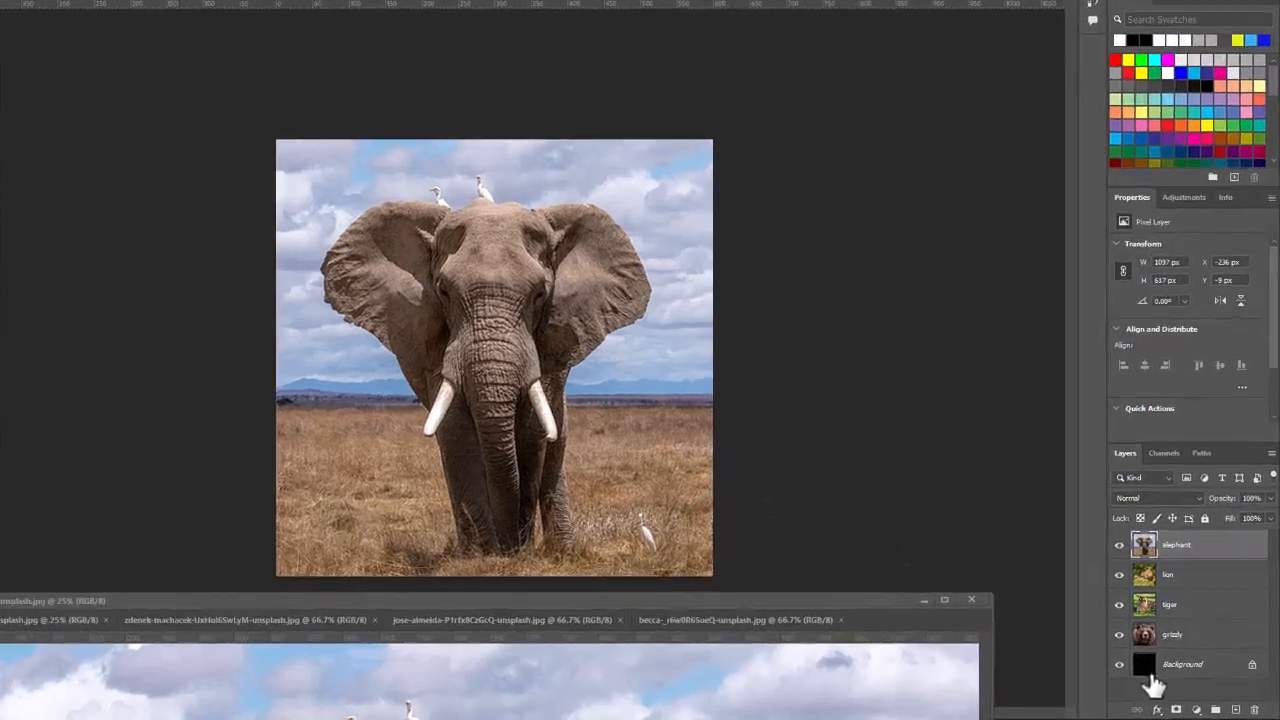
Hide the Background layer and give the elephant layer a white 15 px Stroke positioned inside.
{"action": "left_click", "coordinate": [1119, 664]}
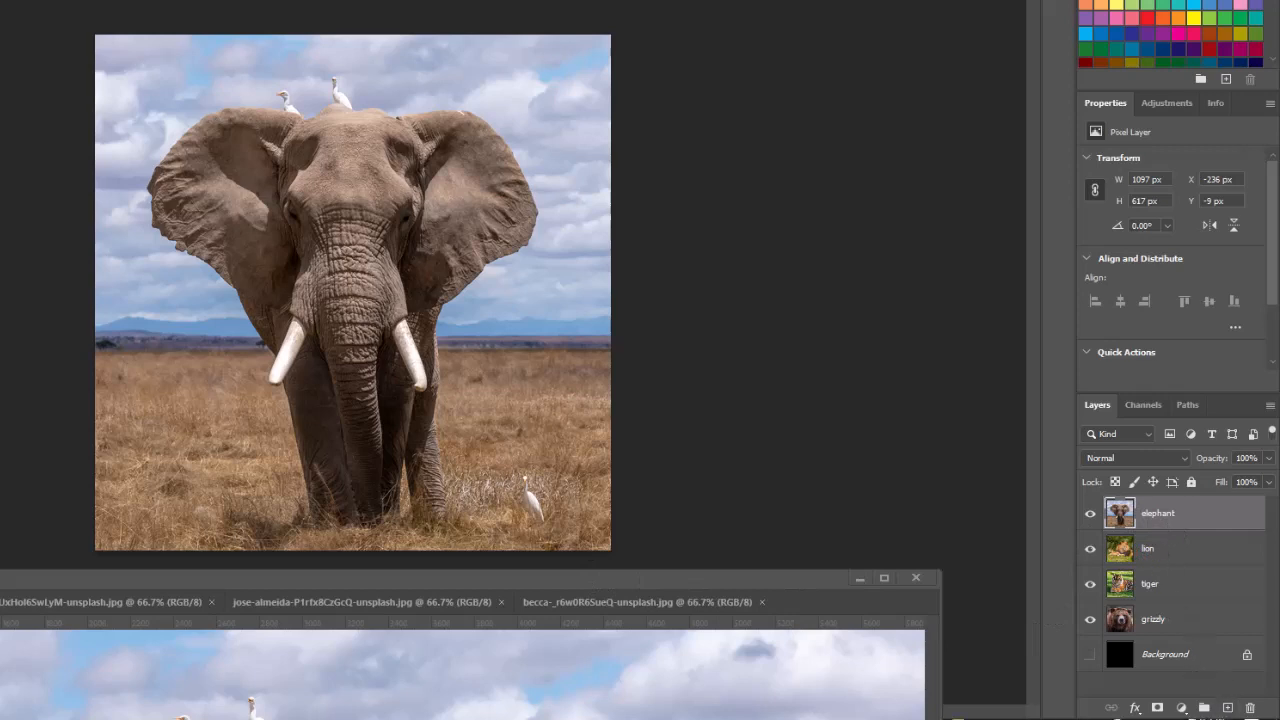
{"action": "left_click", "coordinate": [1135, 707]}
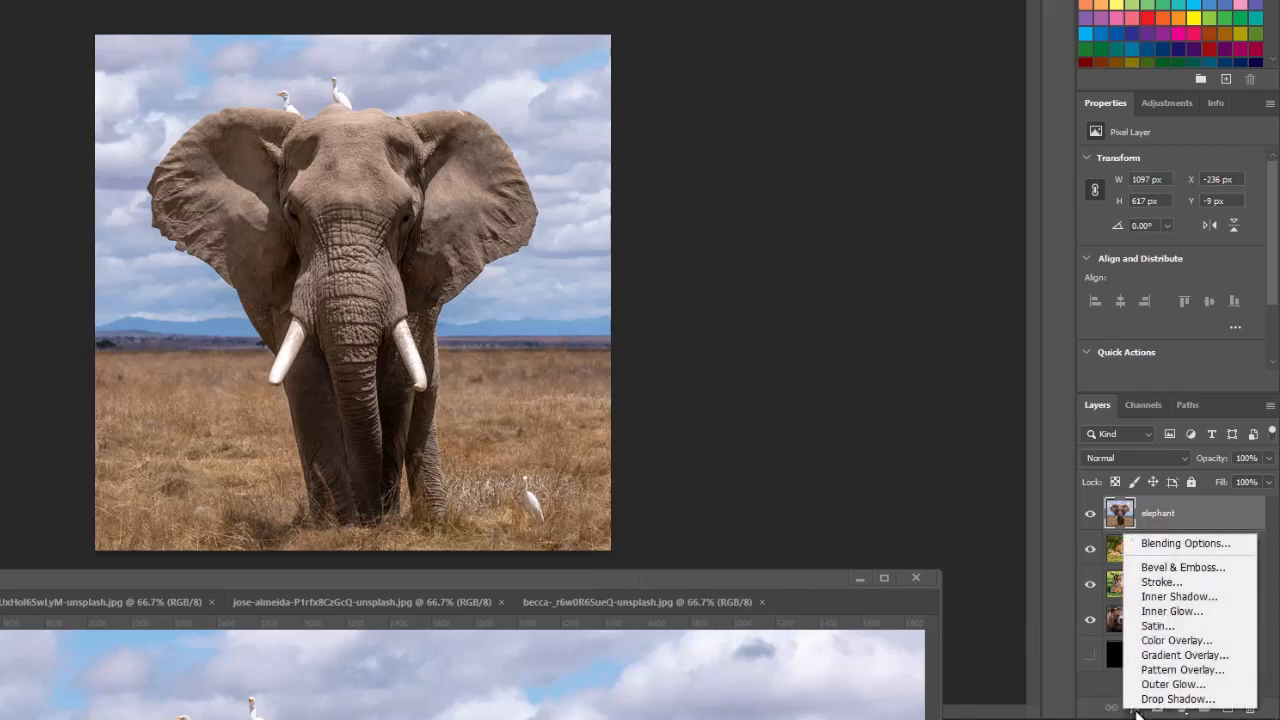
{"action": "left_click", "coordinate": [1143, 584]}
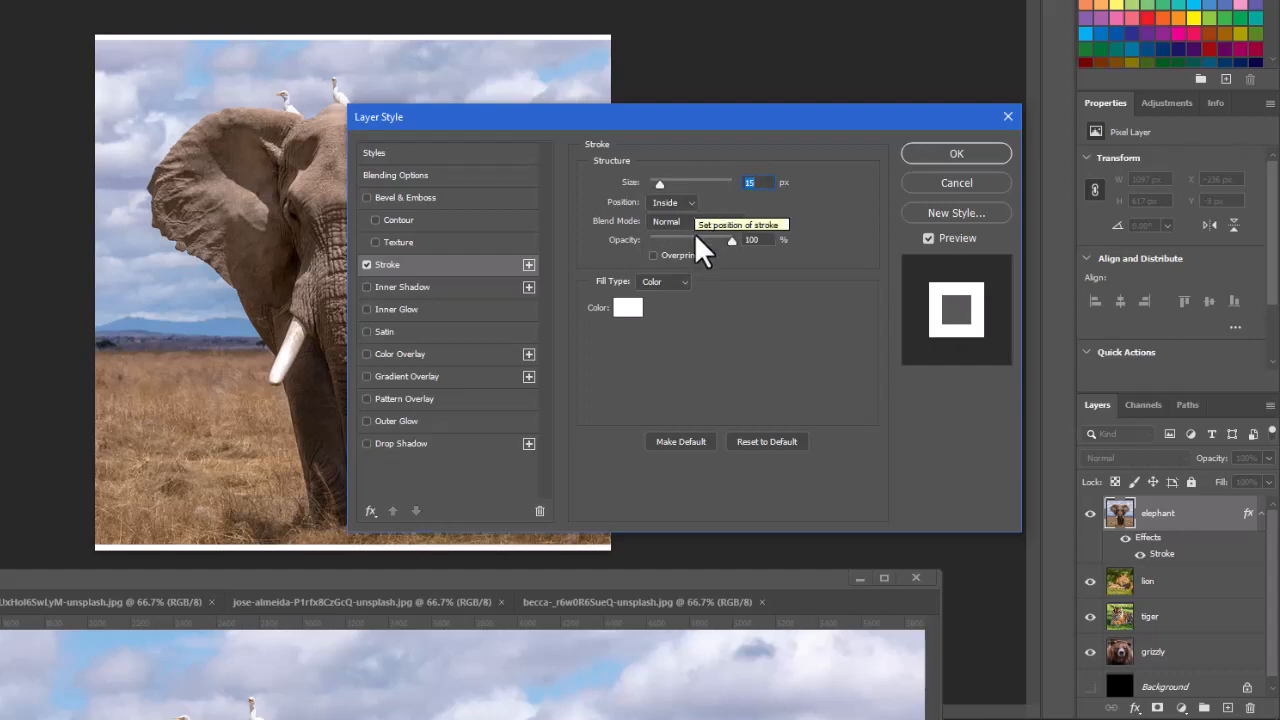
{"action": "left_click", "coordinate": [629, 310]}
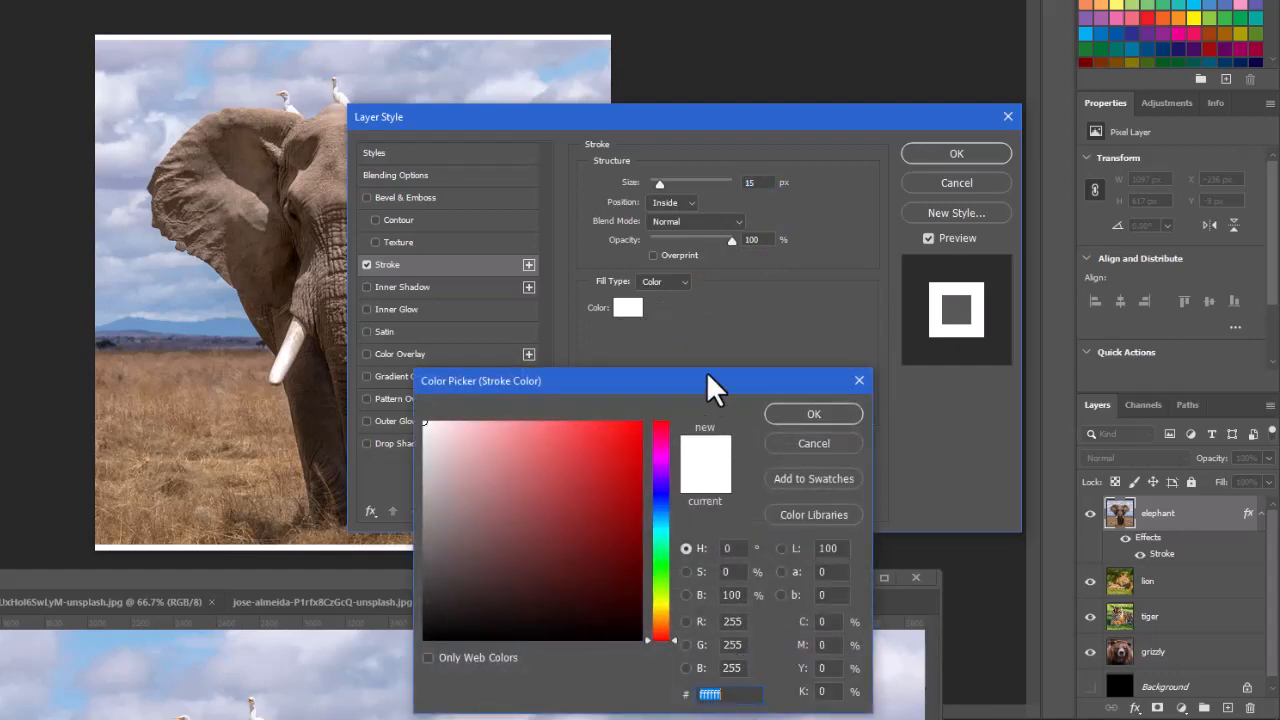
{"action": "left_click_drag", "start_coordinate": [707, 376], "coordinate": [710, 220]}
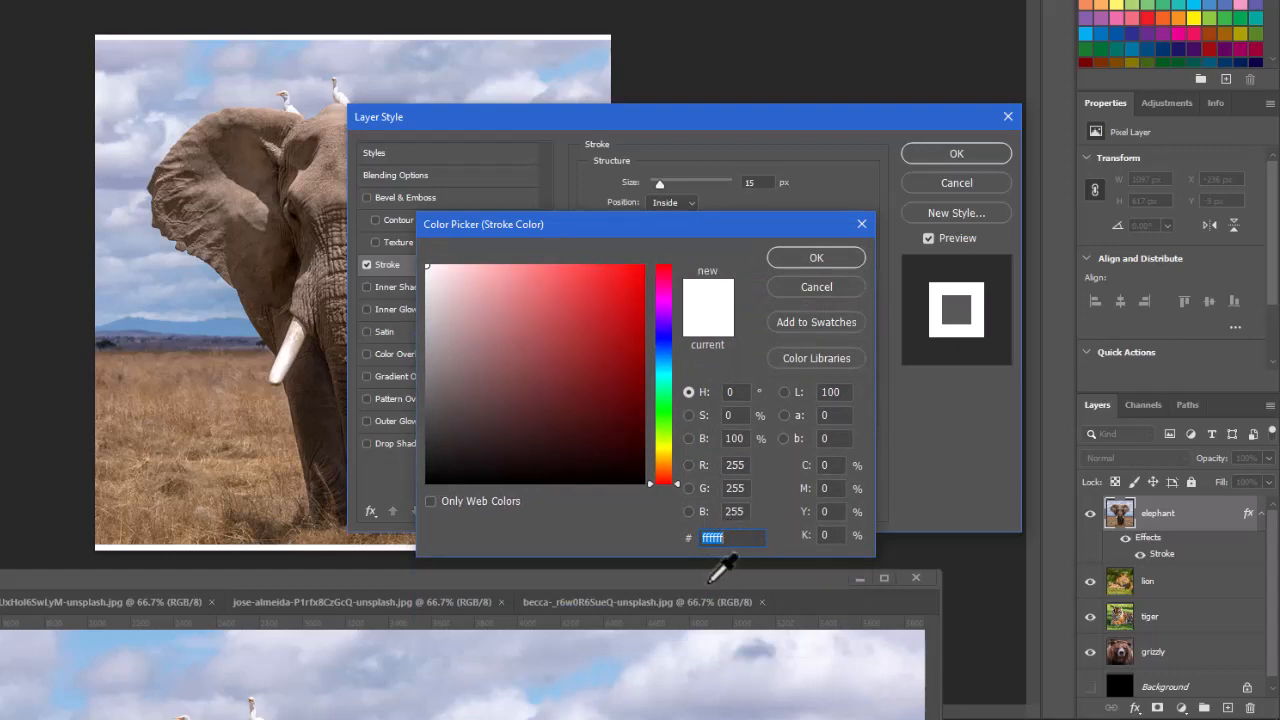
{"action": "left_click", "coordinate": [861, 222]}
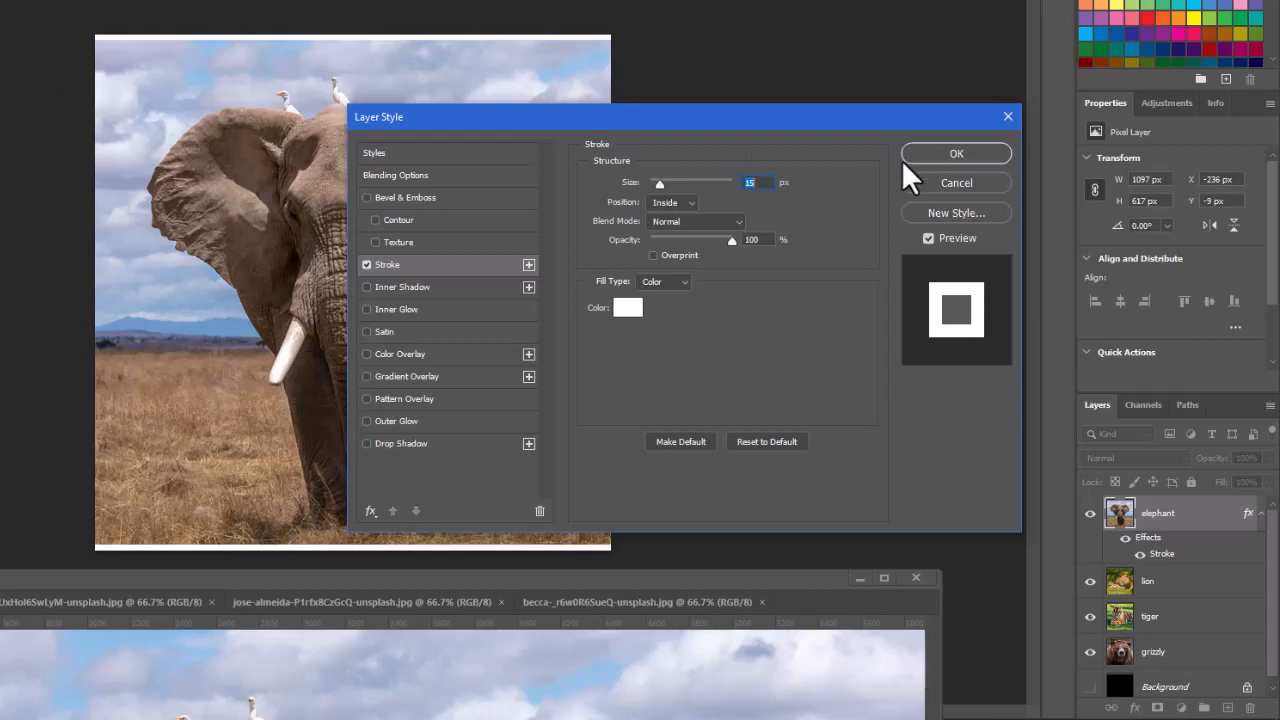
{"action": "left_click", "coordinate": [962, 154]}
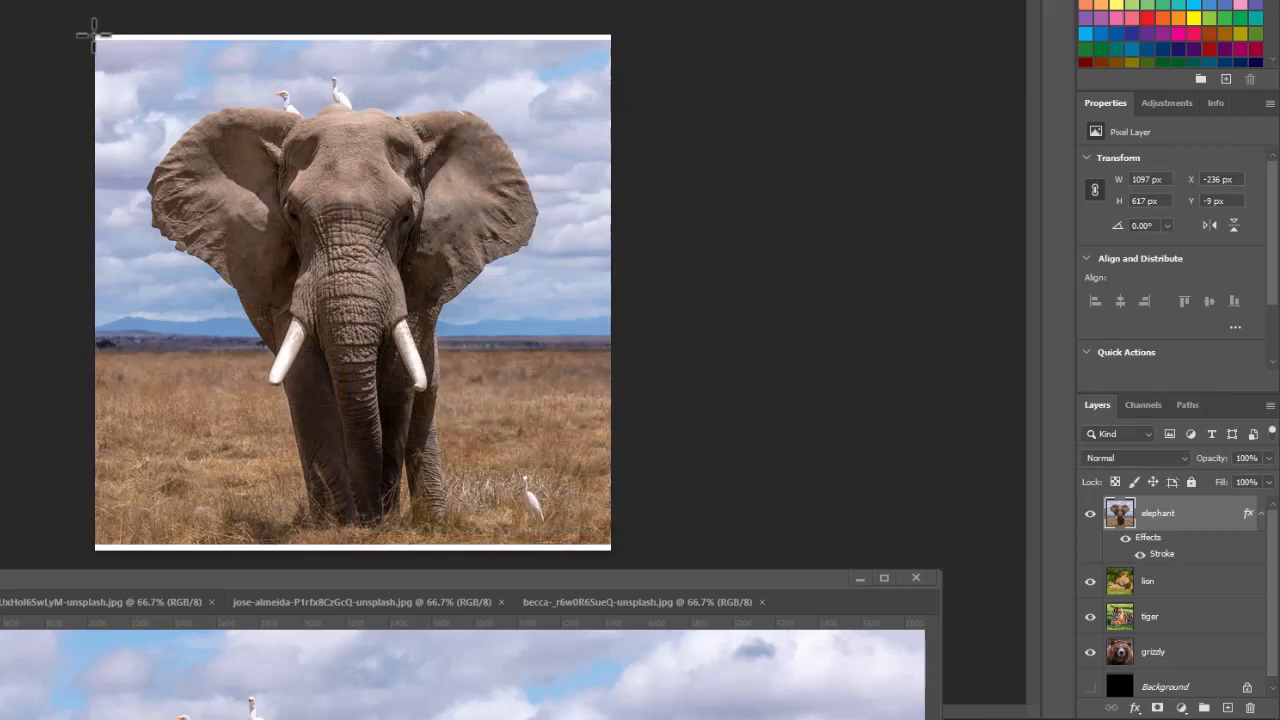
Select the entire canvas area and crop the image to it, trimming the overhanging layers to 600 × 600 px.
{"action": "left_click_drag", "start_coordinate": [95, 35], "coordinate": [655, 565]}
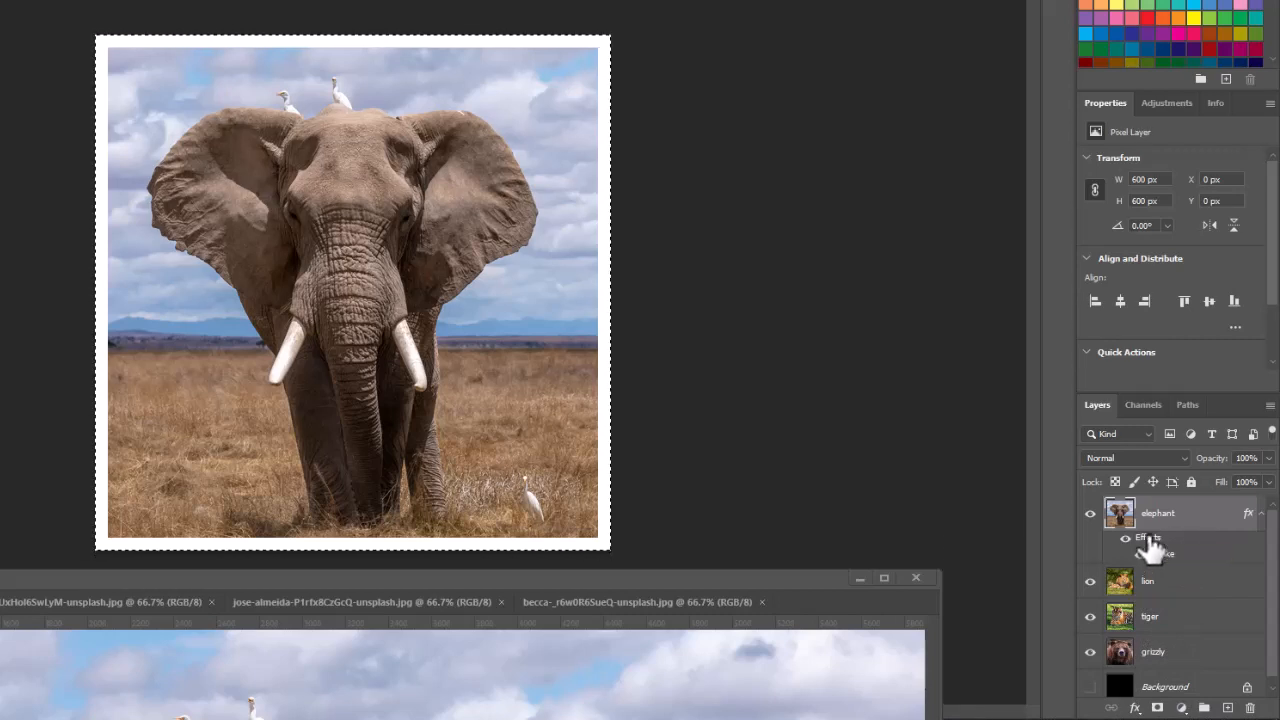
Copy the elephant layer's Stroke effect individually onto the lion, tiger and grizzly layers, briefly hiding the elephant to check the lion's border.
{"action": "left_click_drag", "start_coordinate": [1148, 545], "coordinate": [1172, 603]}
{"action": "left_click_drag", "start_coordinate": [1172, 603], "coordinate": [1168, 605]}
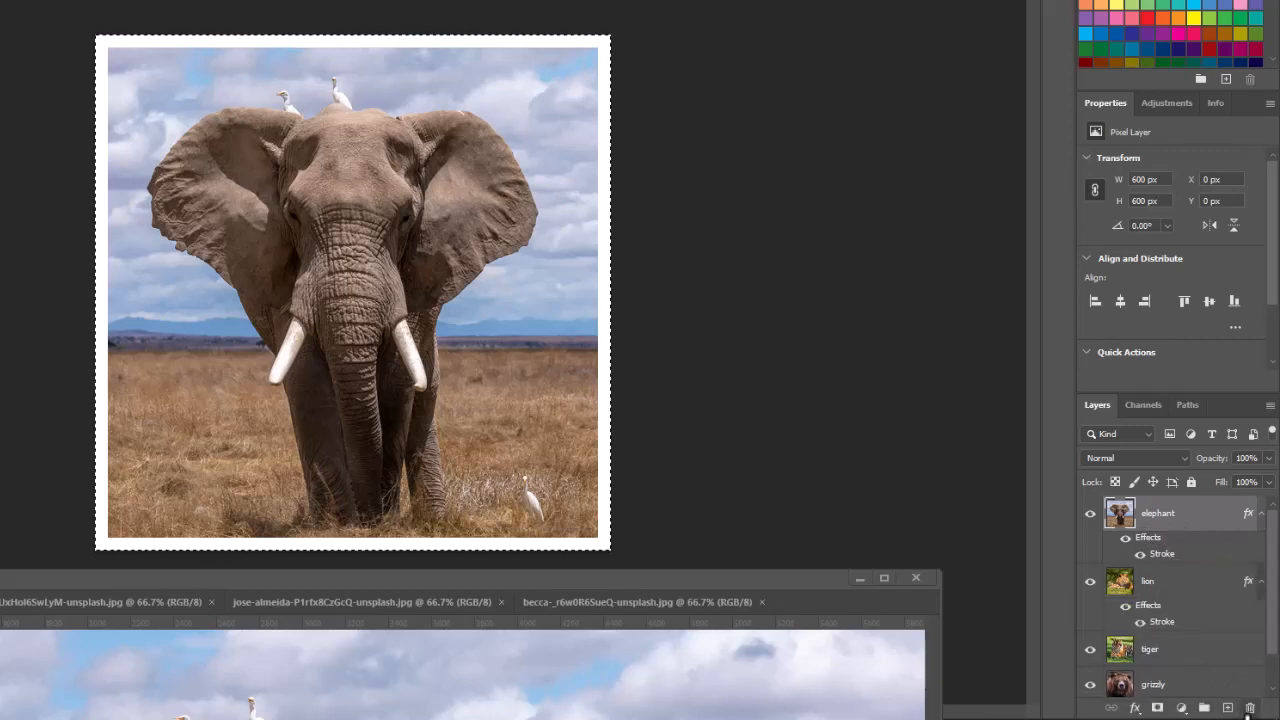
{"action": "left_click", "coordinate": [1090, 515]}
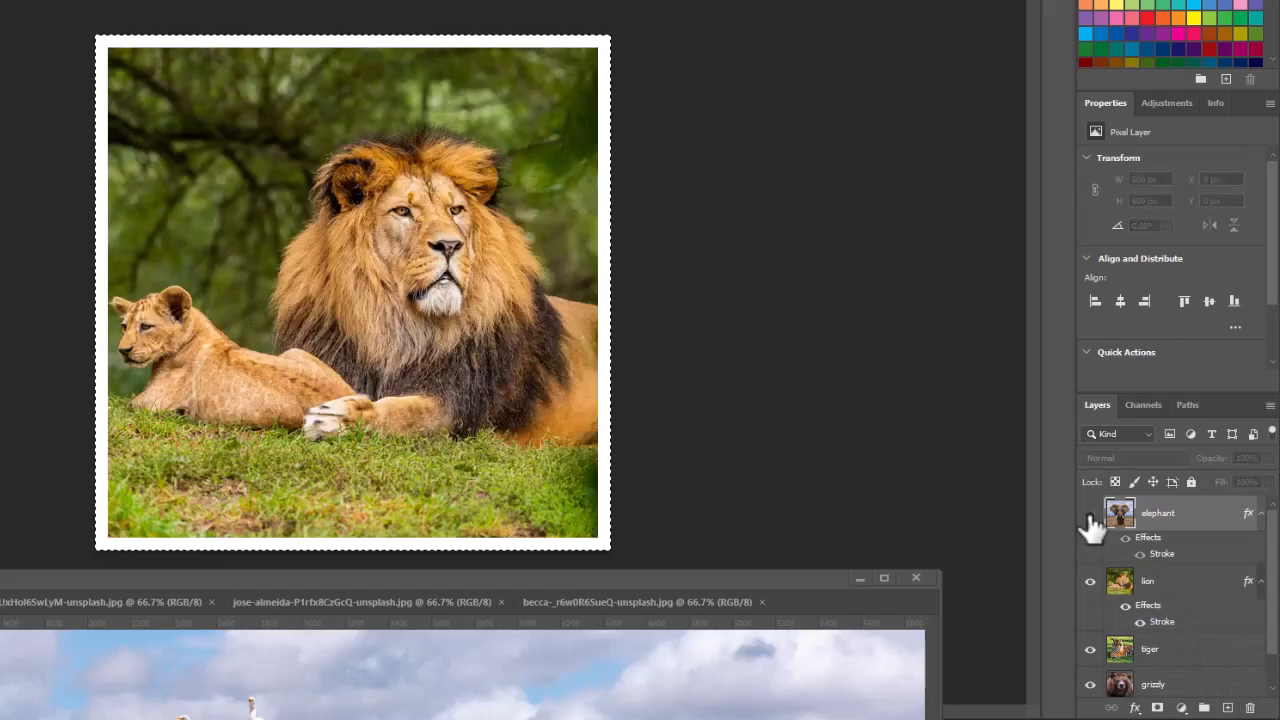
{"action": "left_click", "coordinate": [1090, 514]}
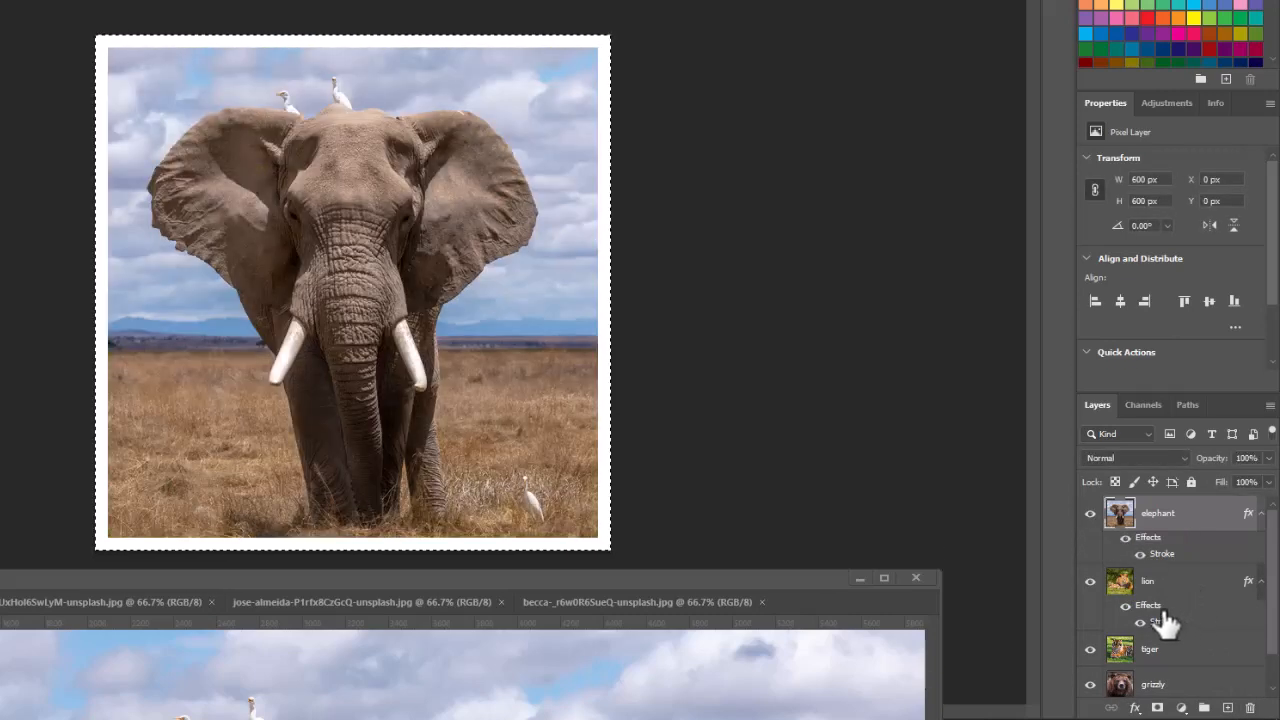
{"action": "mouse_move", "coordinate": [1160, 620]}
{"action": "left_mouse_down"}
{"action": "mouse_move", "coordinate": [1168, 674]}
{"action": "mouse_move", "coordinate": [1165, 610]}
{"action": "mouse_move", "coordinate": [1164, 650]}
{"action": "left_mouse_up"}
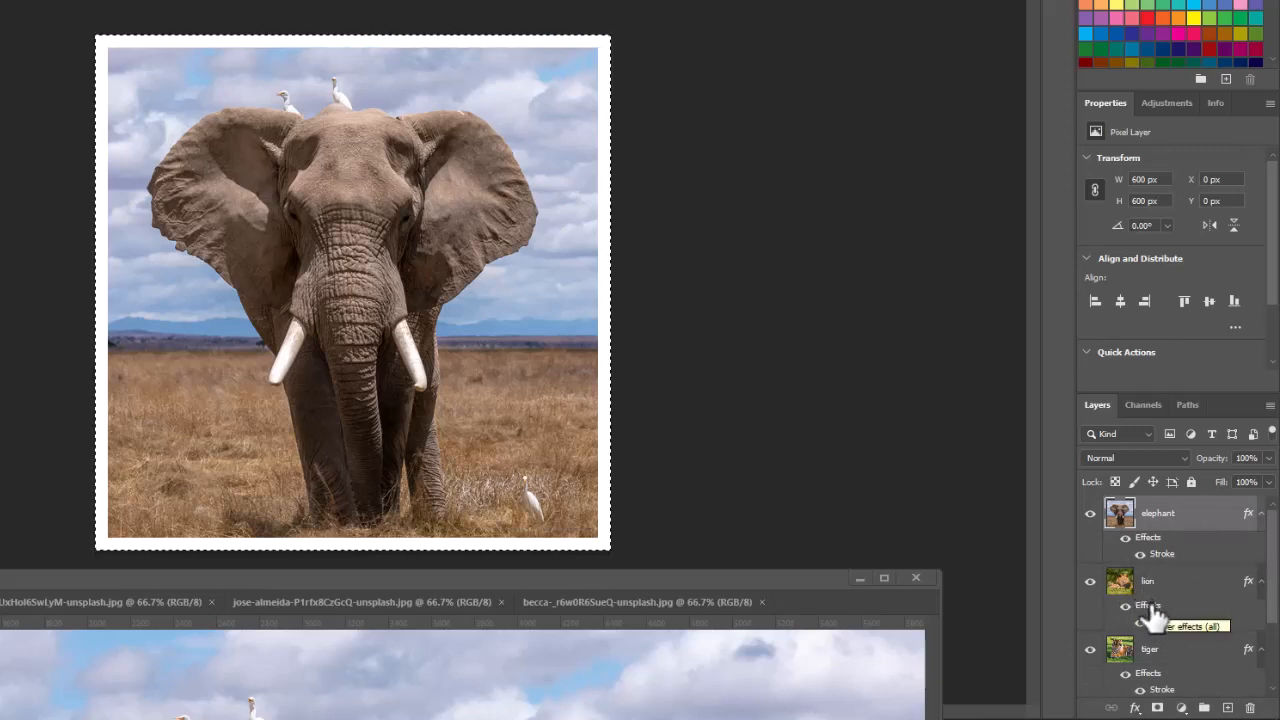
Clear the layer style from the lion, tiger and grizzly layers together.
{"action": "left_click", "coordinate": [1155, 612]}
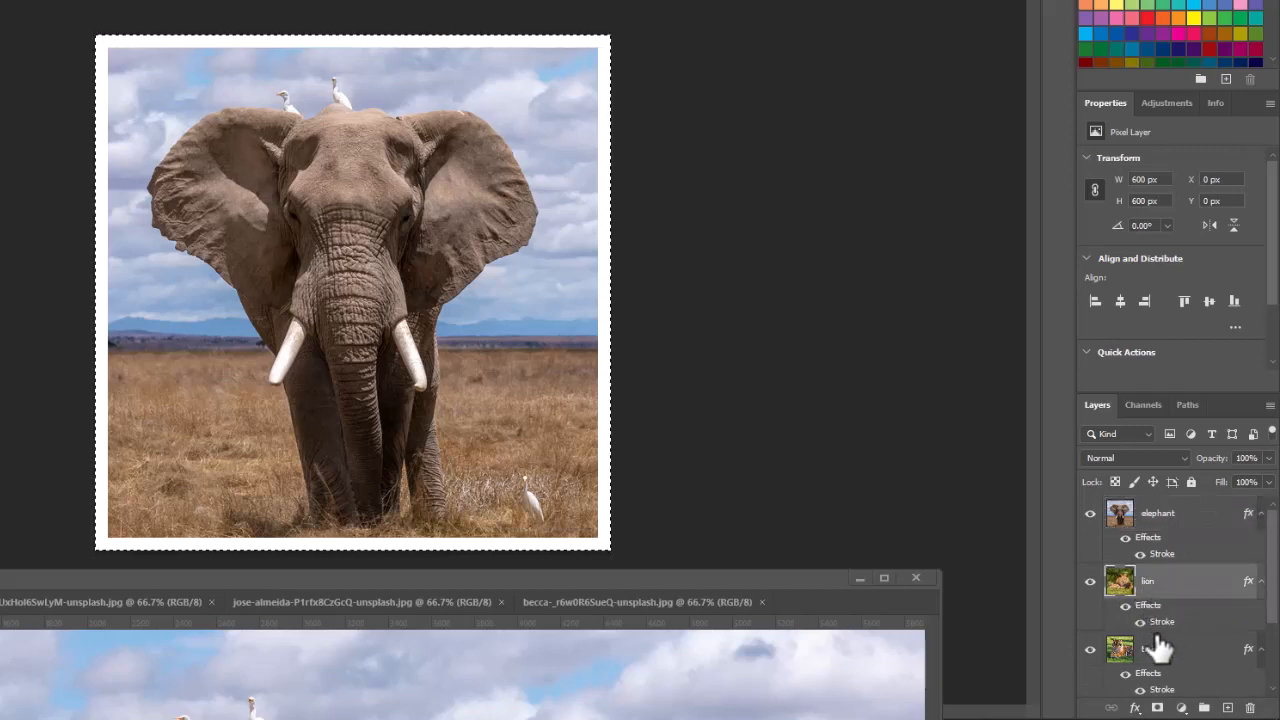
{"action": "scroll", "coordinate": [1160, 650], "scroll_direction": "down", "scroll_amount": 3}
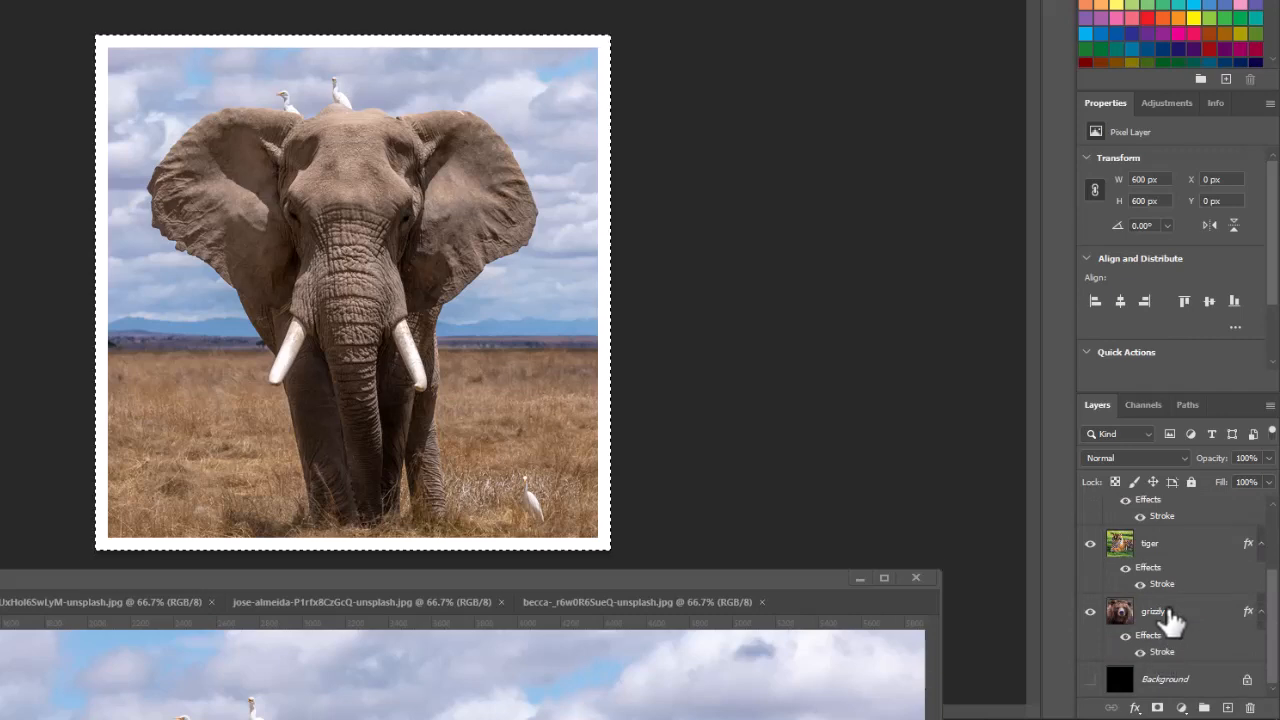
{"action": "left_click", "coordinate": [1172, 620], "text": "shift"}
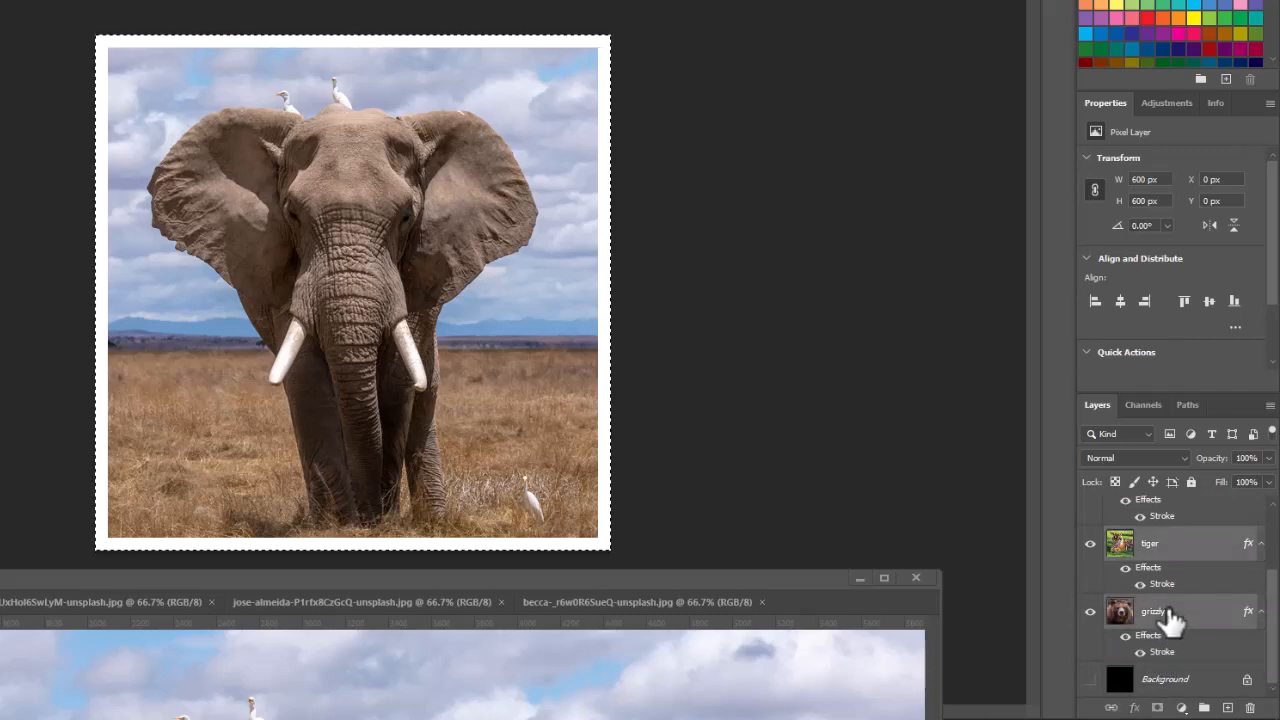
{"action": "right_click", "coordinate": [1172, 620]}
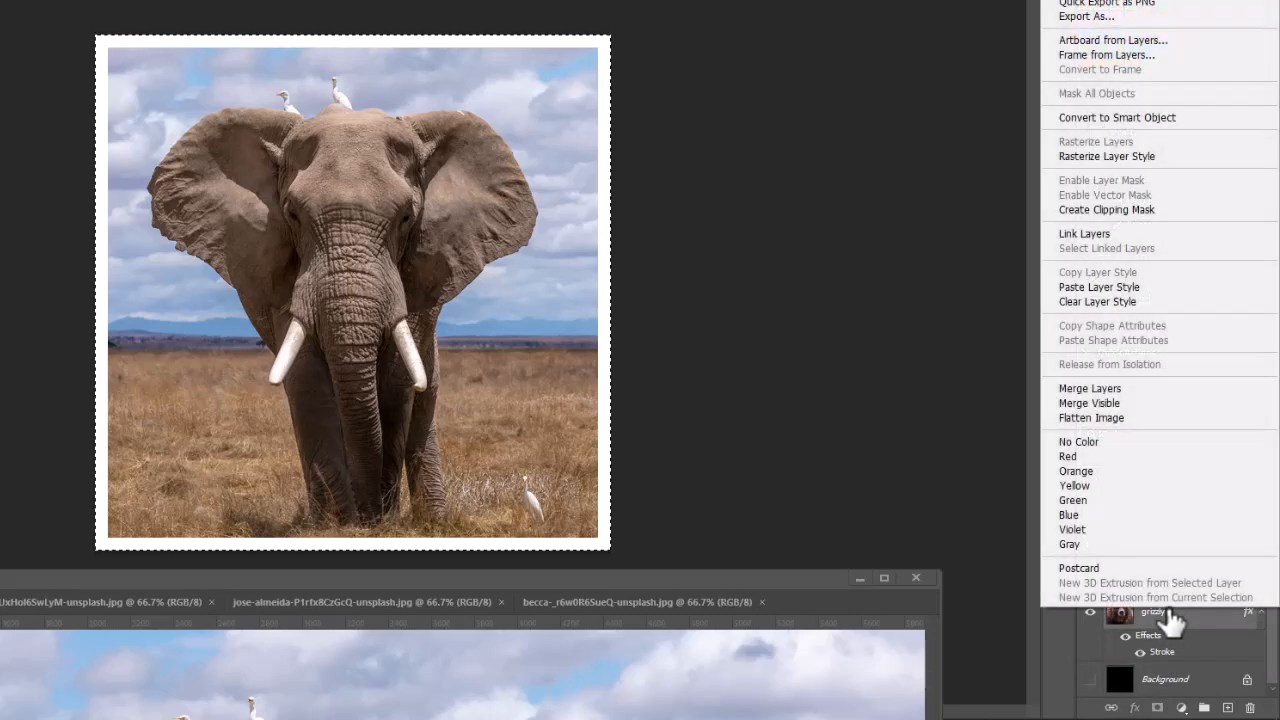
{"action": "left_click", "coordinate": [1118, 299]}
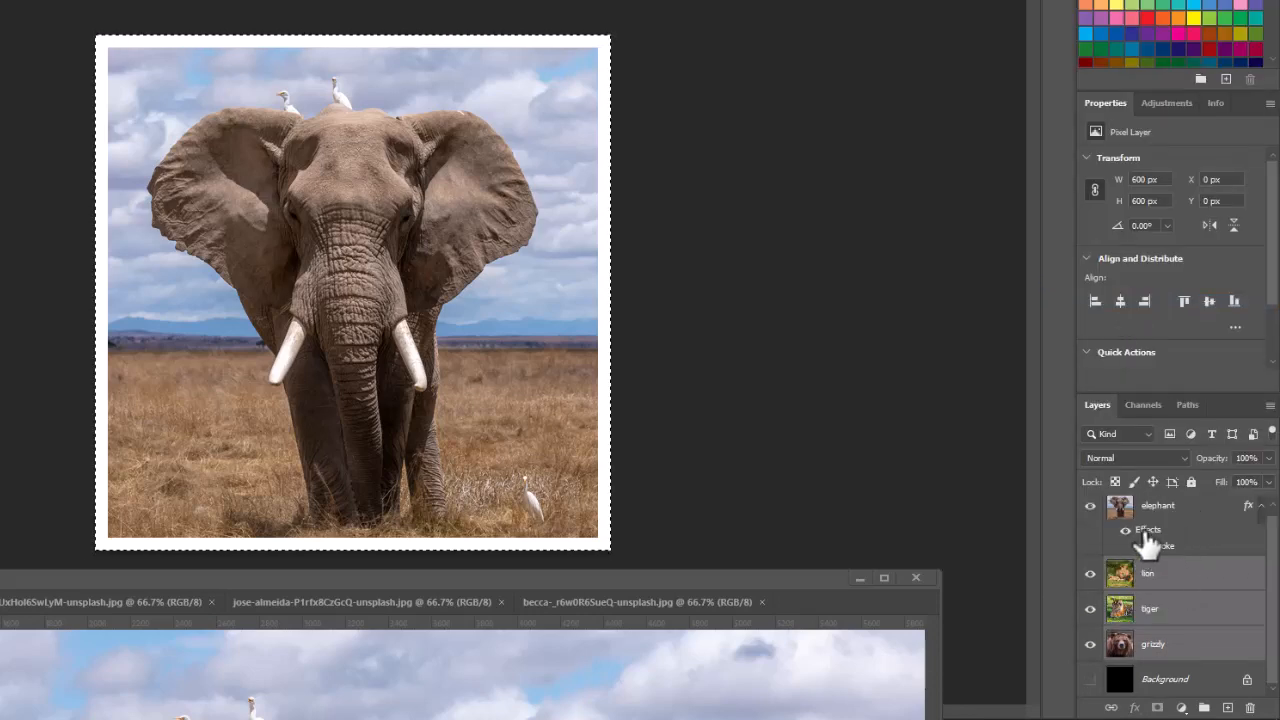
Copy the elephant layer's style and paste it onto the lion, tiger and grizzly layers at once.
{"action": "right_click", "coordinate": [1145, 540]}
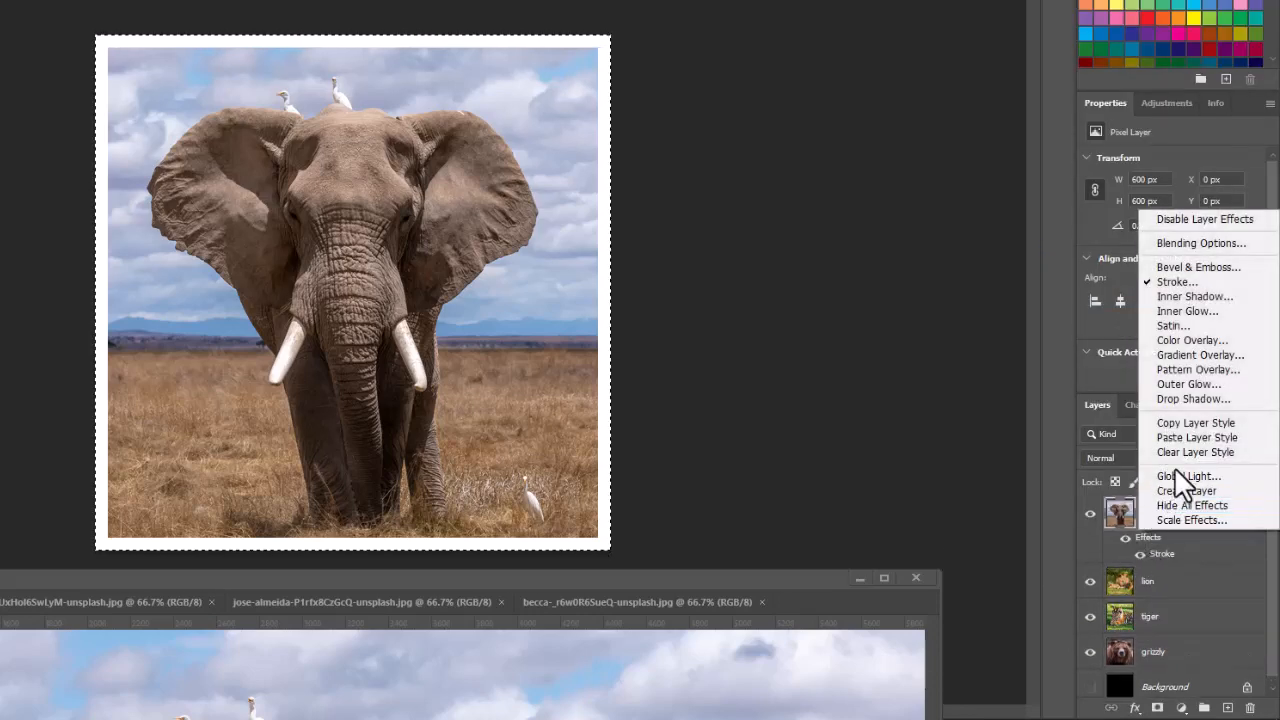
{"action": "left_click", "coordinate": [1184, 424]}
{"action": "left_click", "coordinate": [1160, 590]}
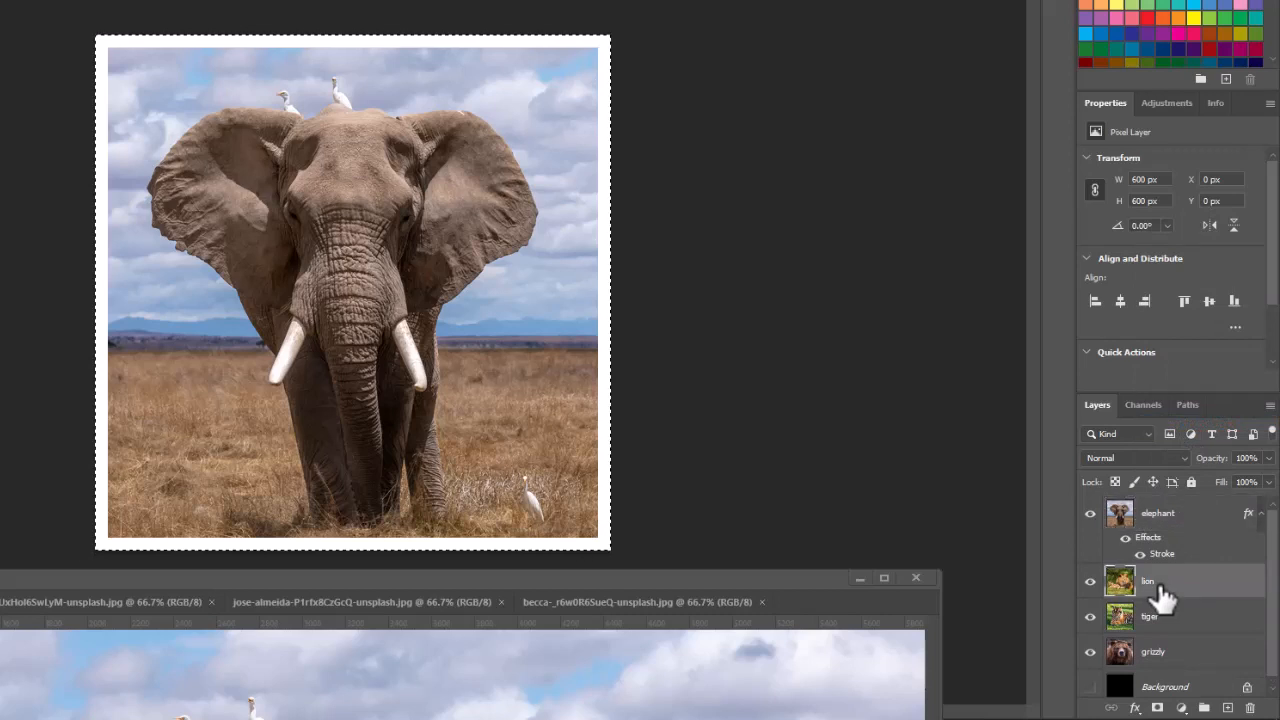
{"action": "left_click", "coordinate": [1165, 655], "text": "shift"}
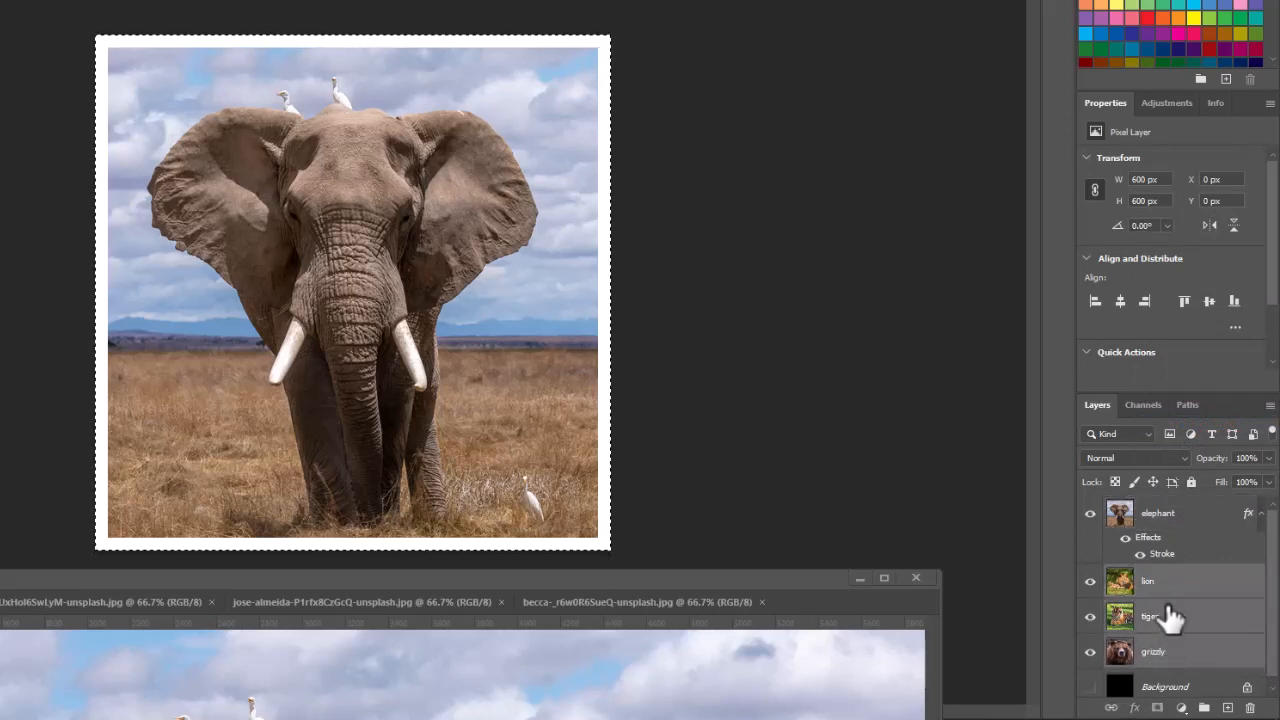
{"action": "right_click", "coordinate": [1168, 662]}
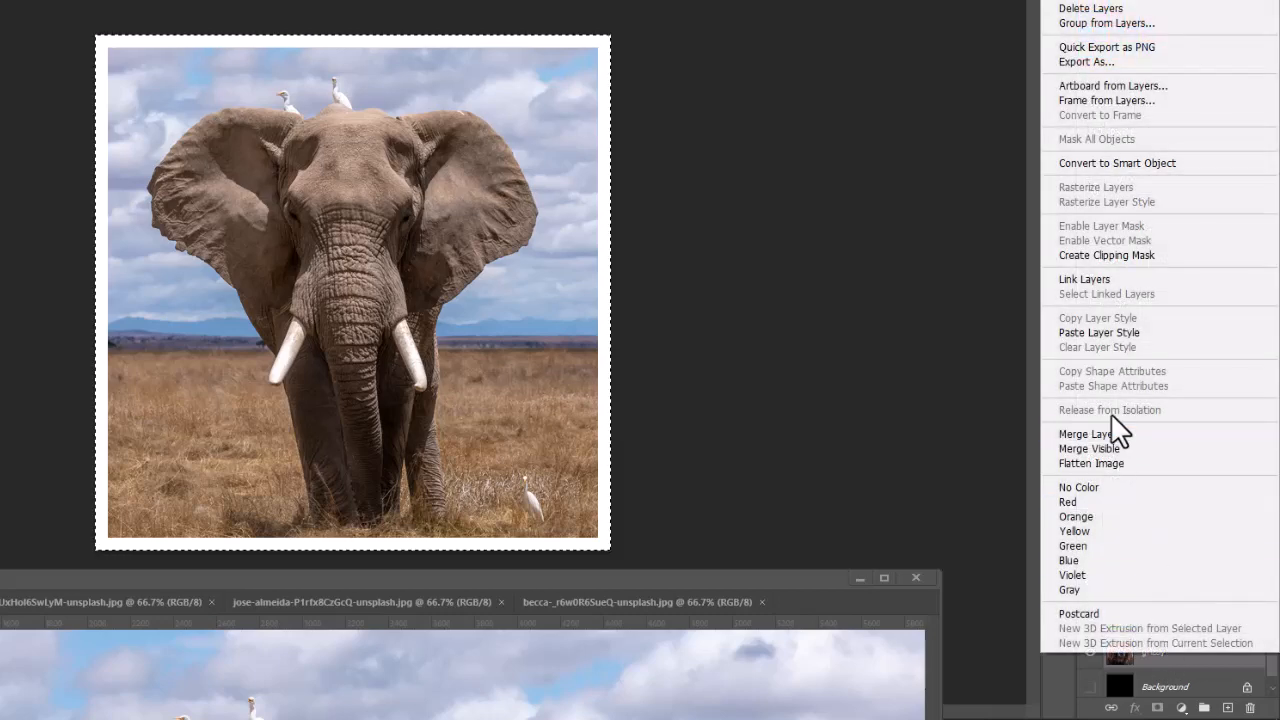
{"action": "left_click", "coordinate": [1097, 332]}
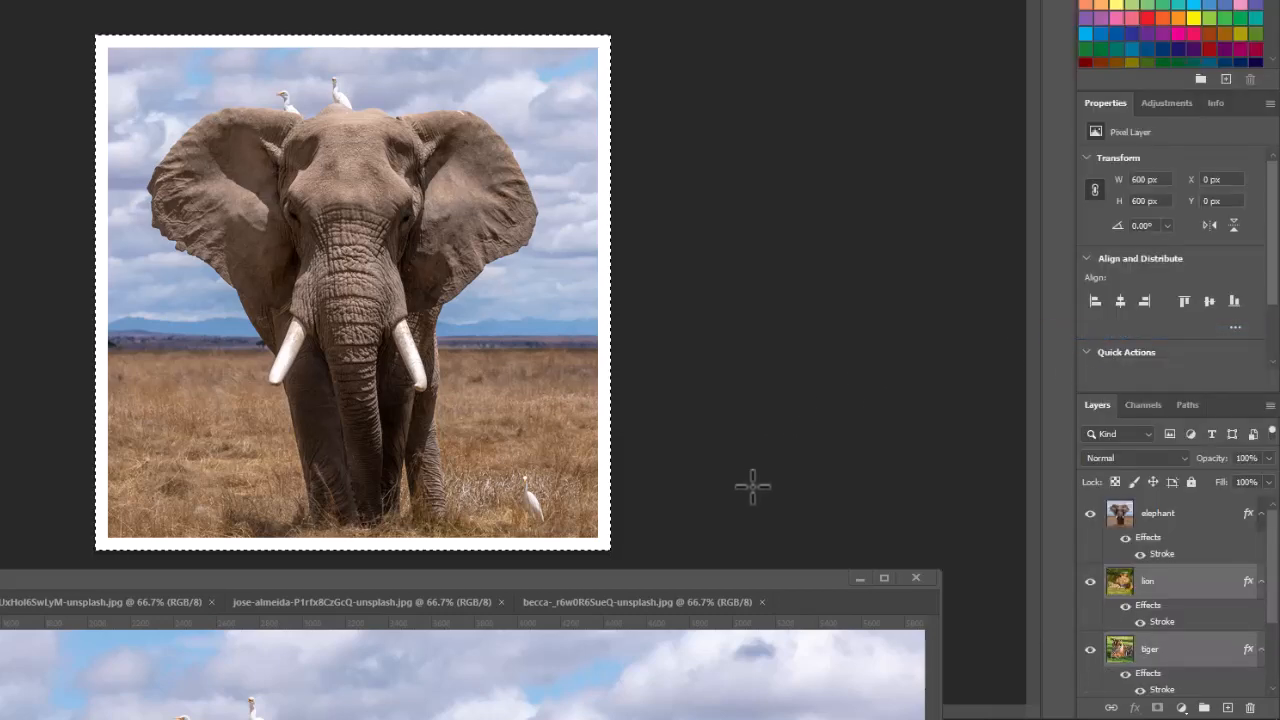
{"action": "key", "text": "ctrl+d"}
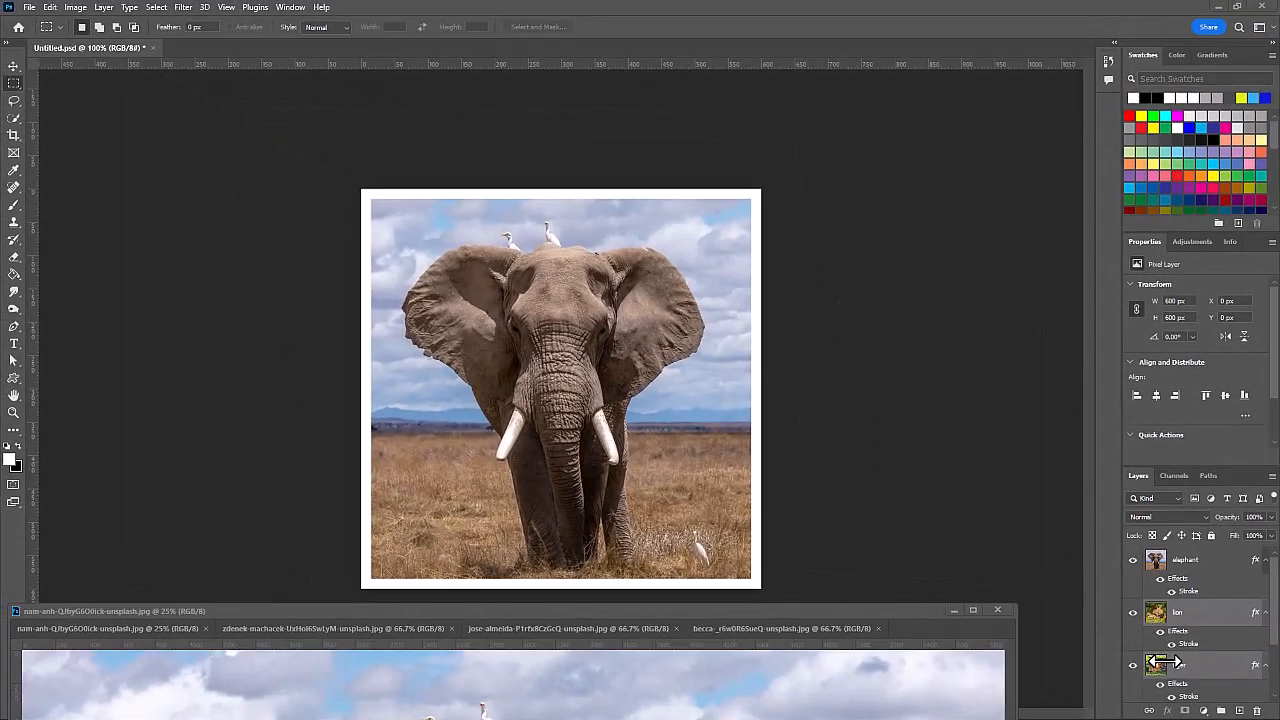
Save the document as a PSD named D02 Animals with the author's surname in parentheses, and check the Projects folder in File Explorer.
{"action": "left_click", "coordinate": [29, 7]}
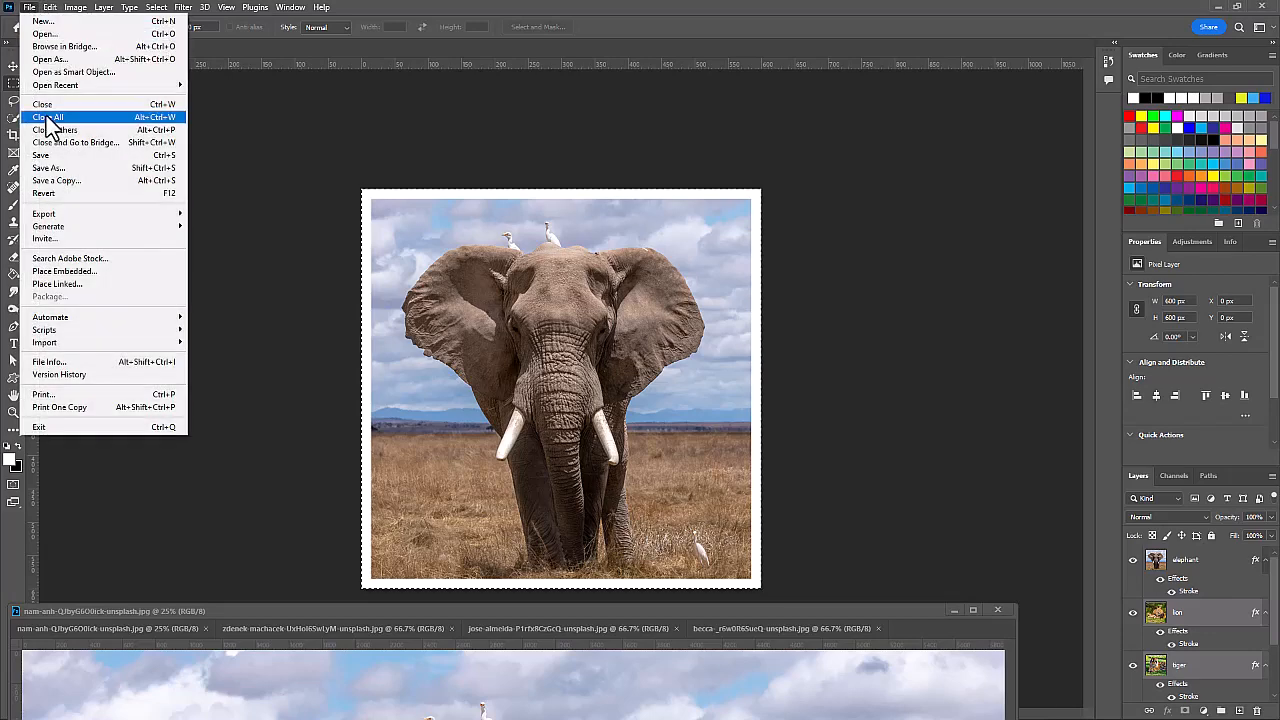
{"action": "left_click", "coordinate": [50, 169]}
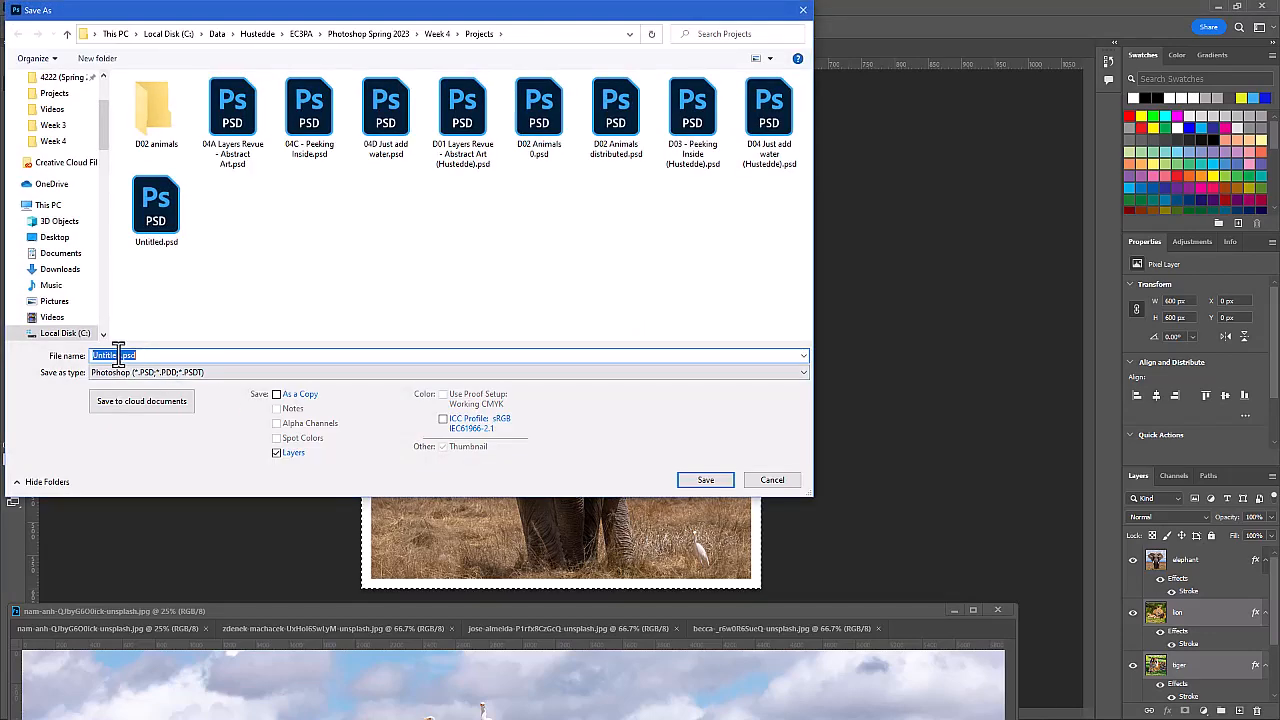
{"action": "type", "text": "D02 Anim"}
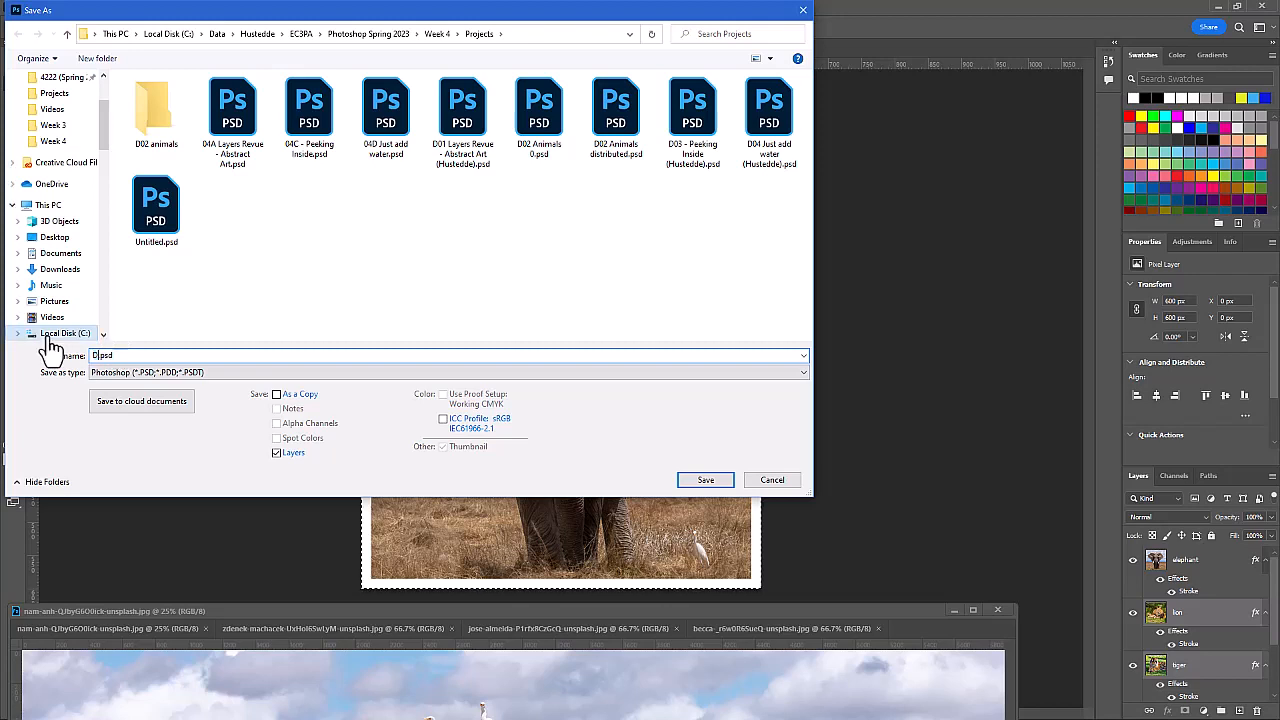
{"action": "type", "text": "als (H"}
{"action": "type", "text": "ustedde"}
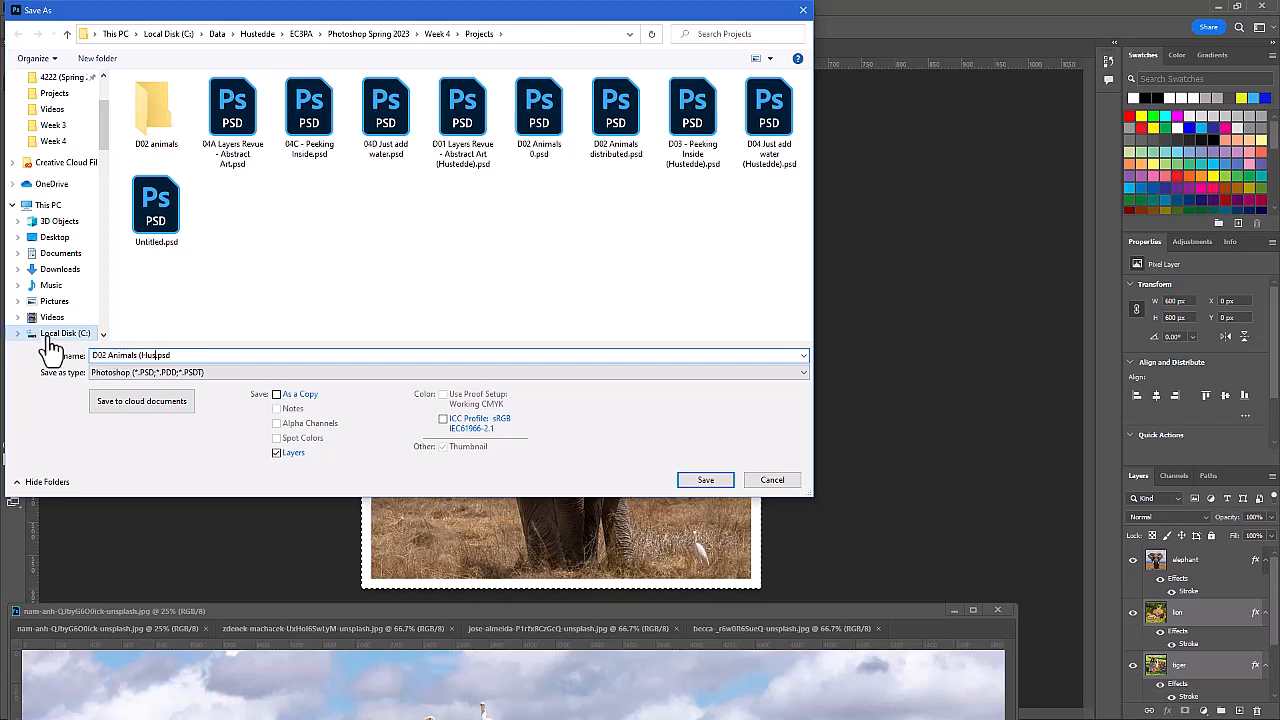
{"action": "type", "text": ")"}
{"action": "left_click", "coordinate": [705, 481]}
{"action": "key", "text": "alt+Tab"}
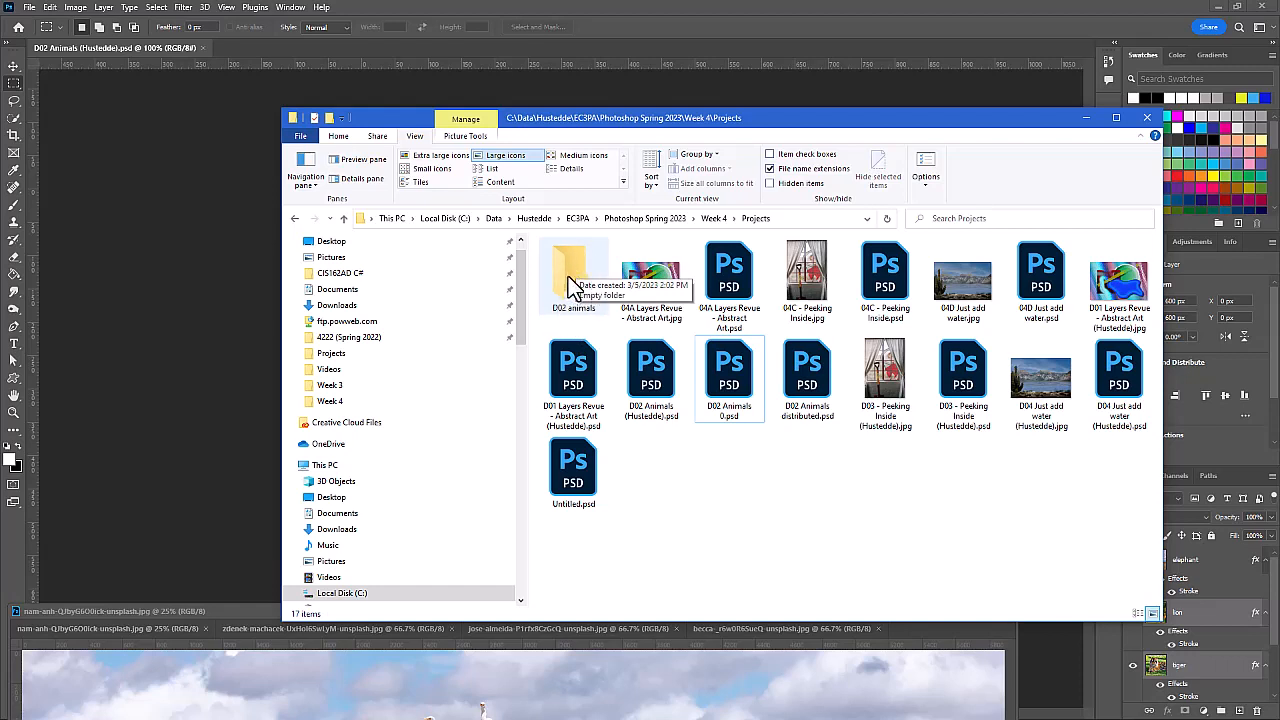
{"action": "left_click", "coordinate": [785, 90]}
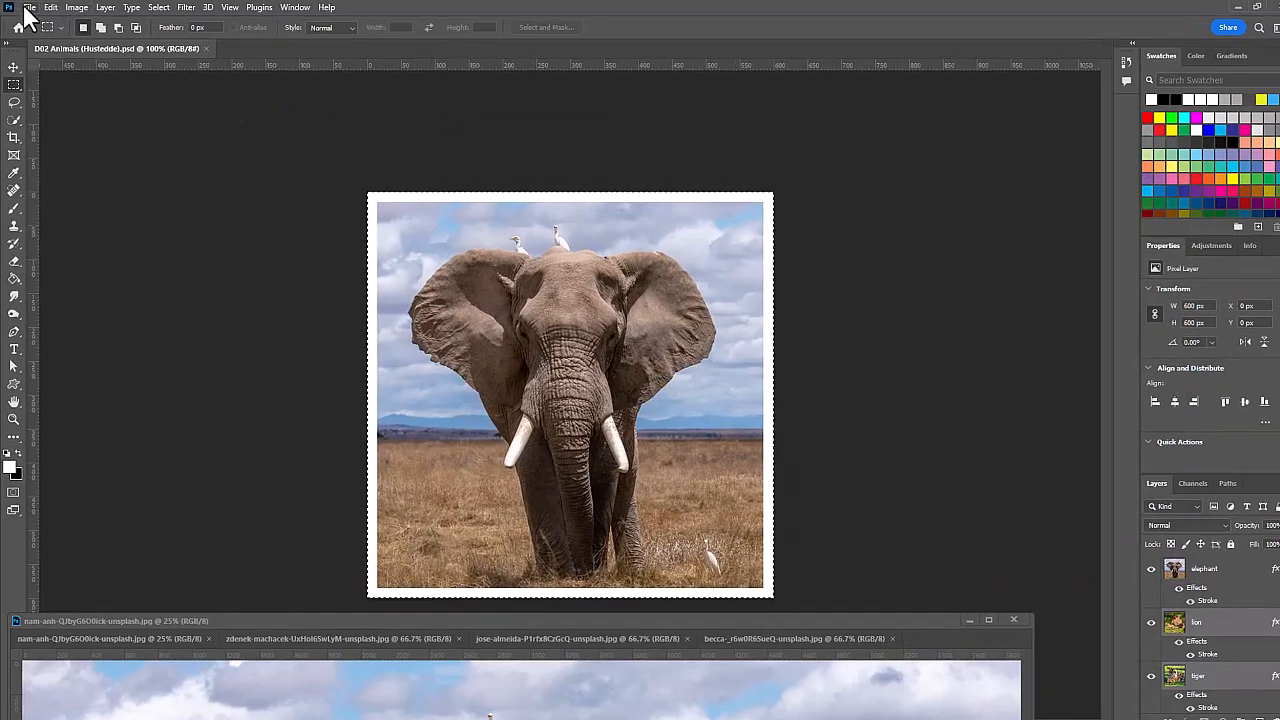
Set up a Layers to Files export into the D02 animals folder with an empty file name prefix.
{"action": "left_click", "coordinate": [29, 9]}
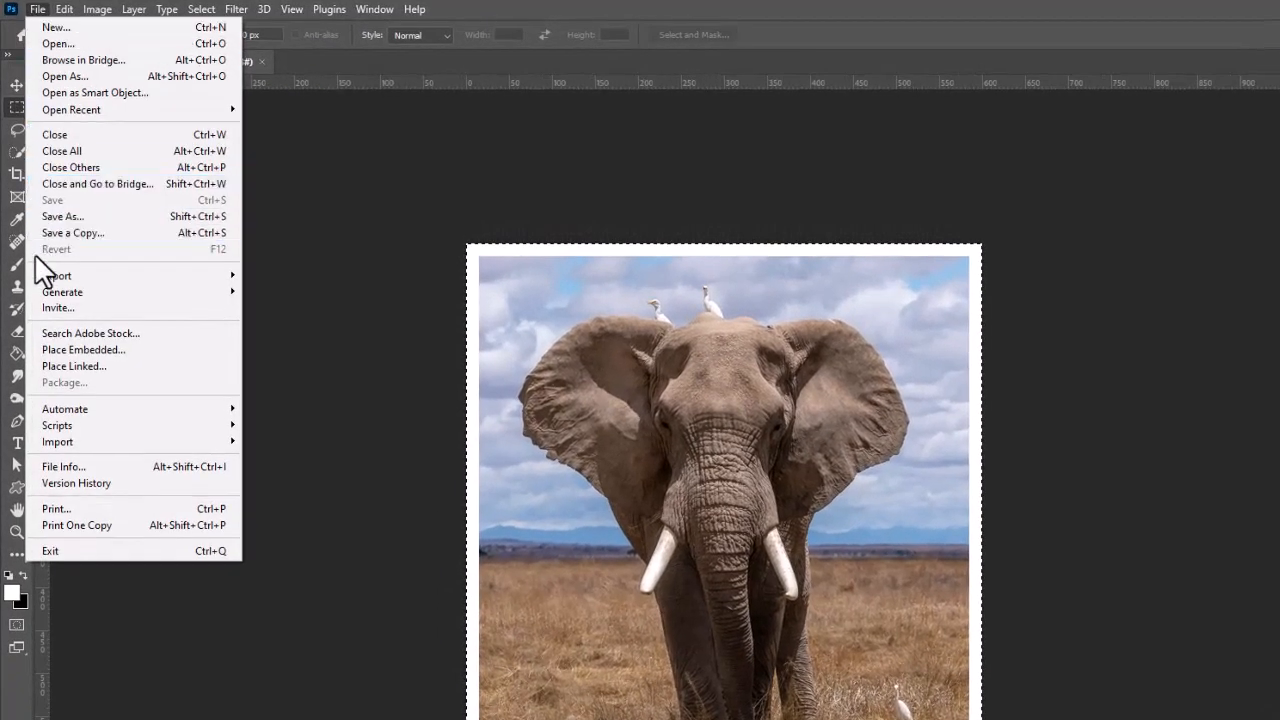
{"action": "mouse_move", "coordinate": [38, 271]}
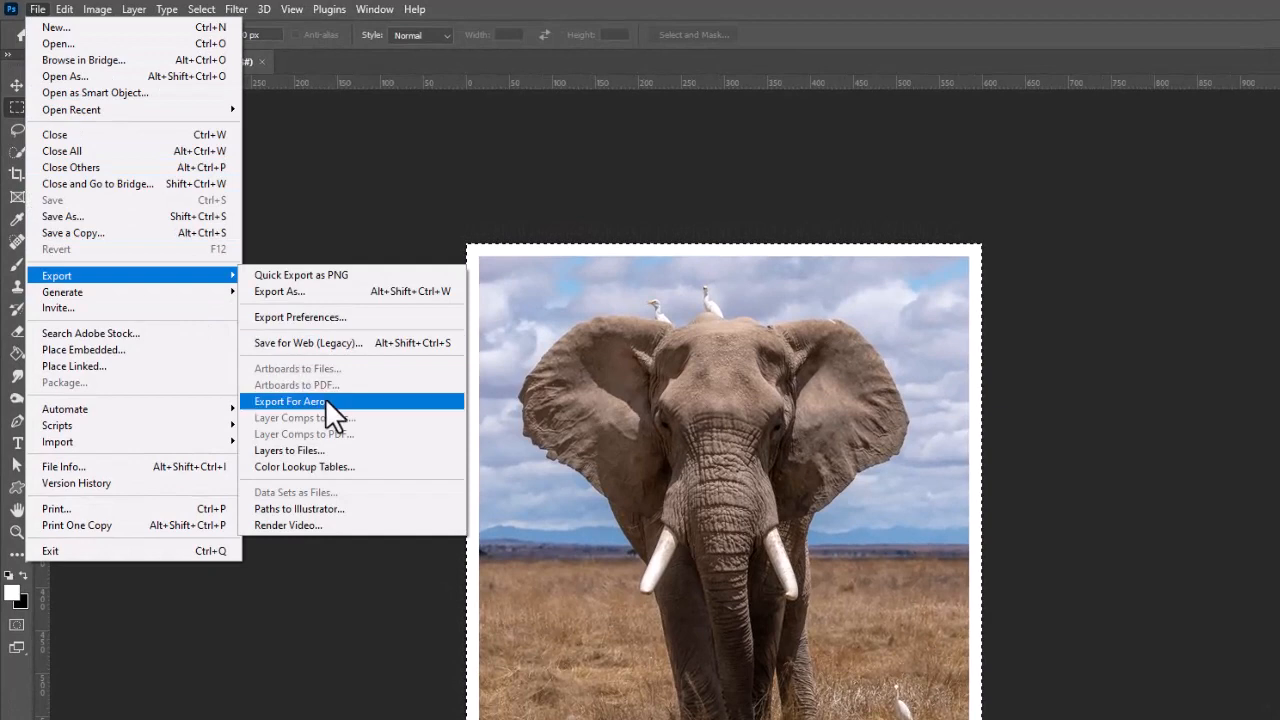
{"action": "left_click", "coordinate": [340, 449]}
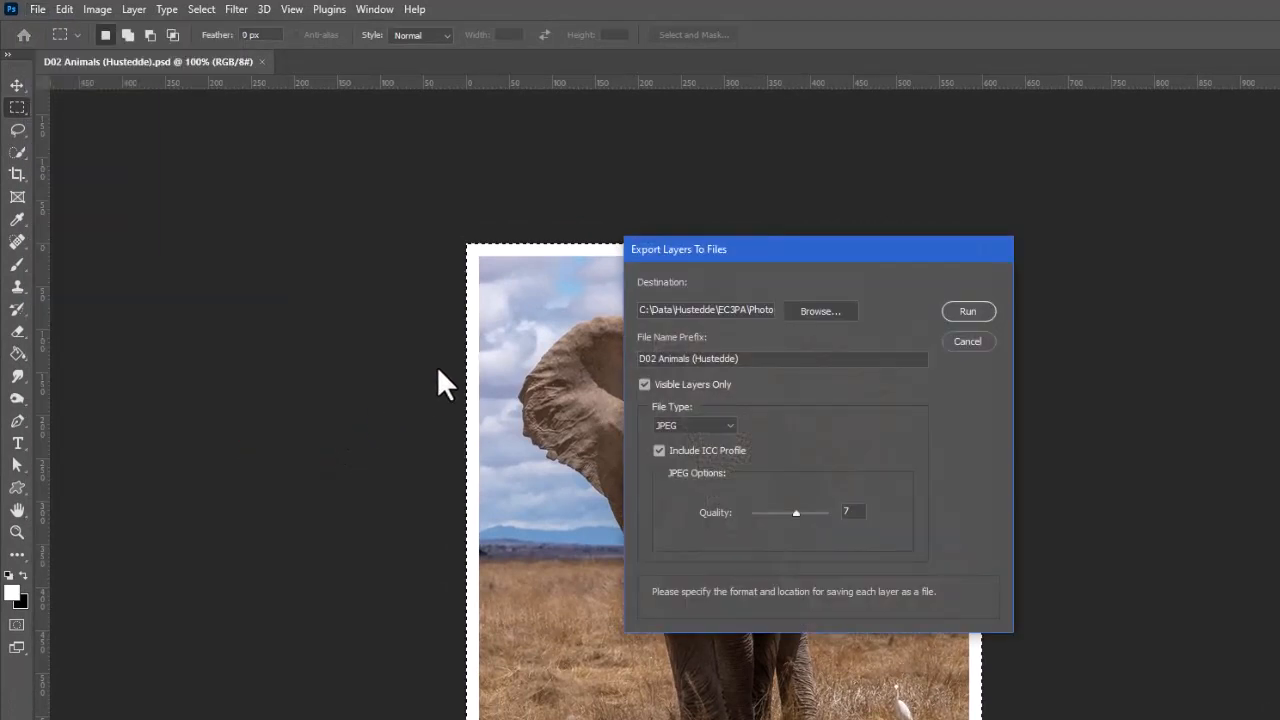
{"action": "left_click", "coordinate": [818, 304]}
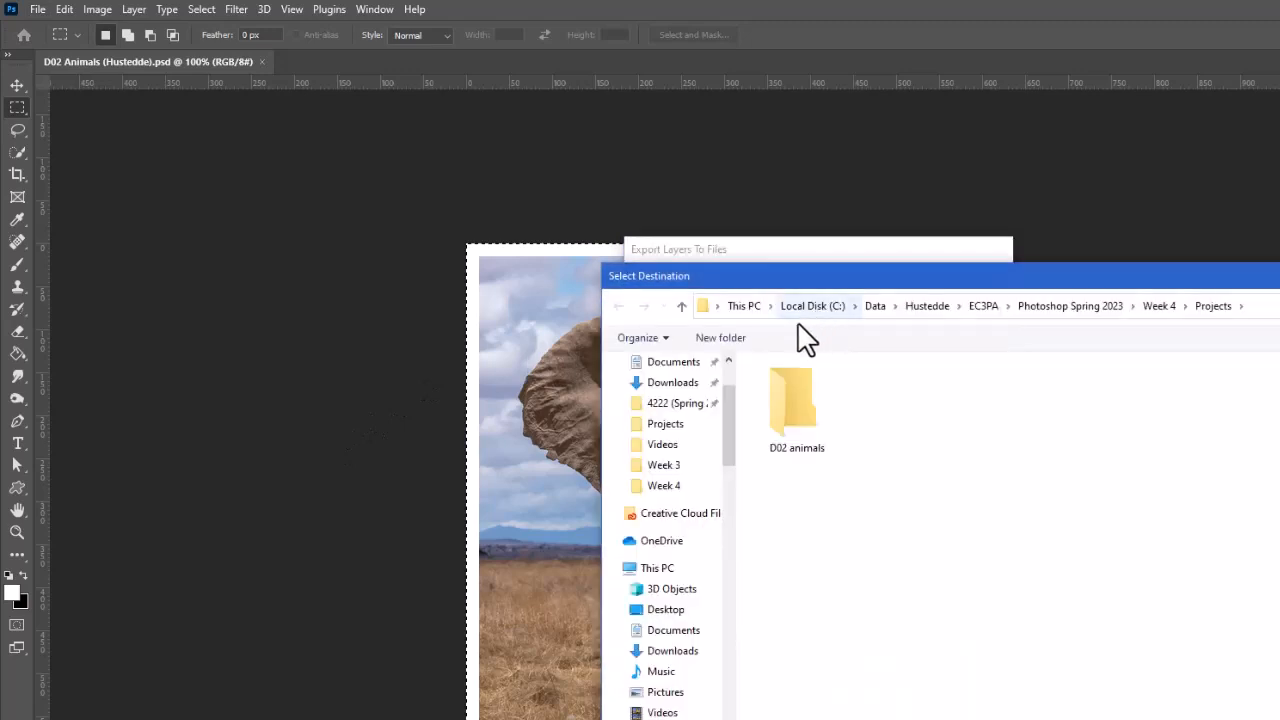
{"action": "left_click", "coordinate": [792, 407]}
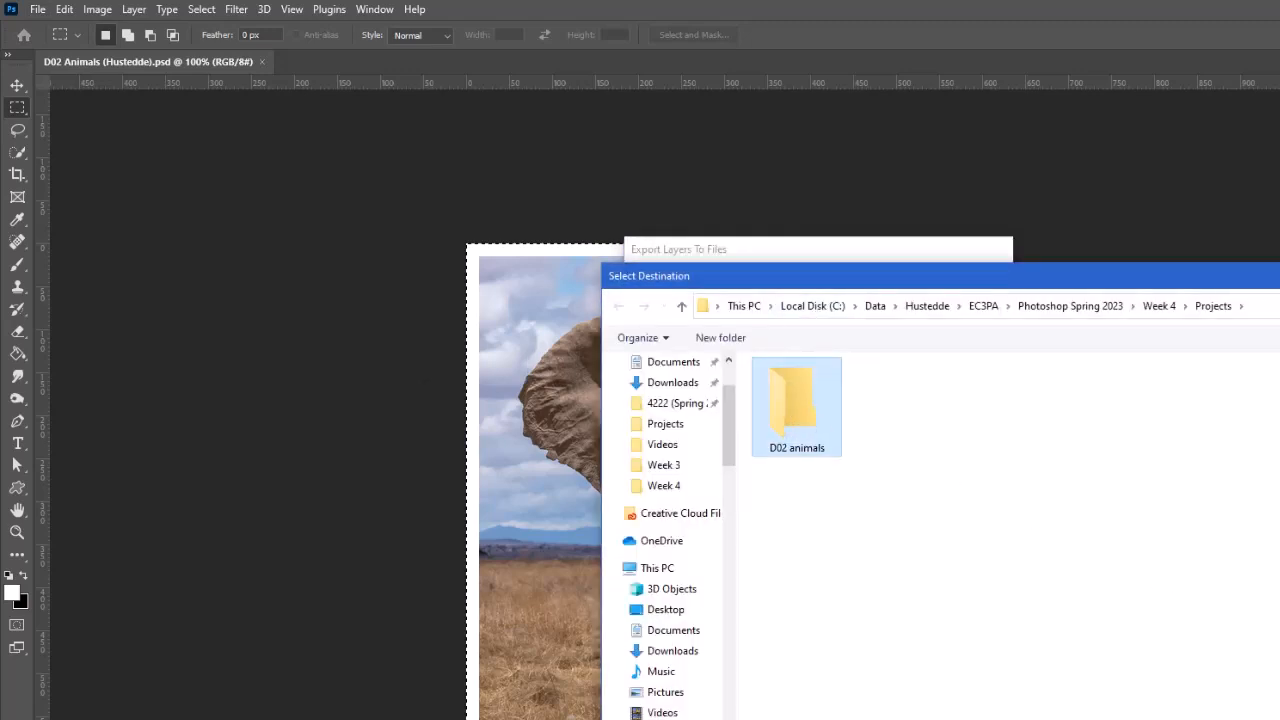
{"action": "left_click", "coordinate": [1275, 700]}
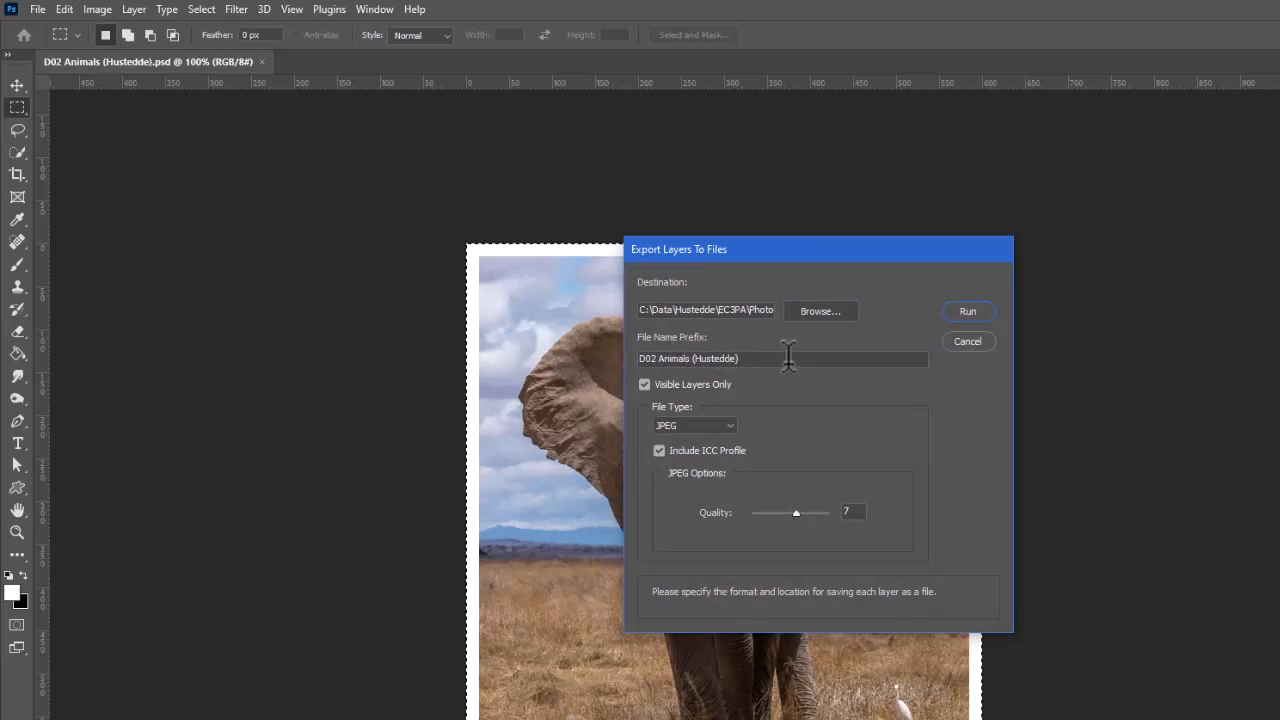
{"action": "left_click_drag", "start_coordinate": [788, 355], "coordinate": [578, 367]}
{"action": "key", "text": "BackSpace"}
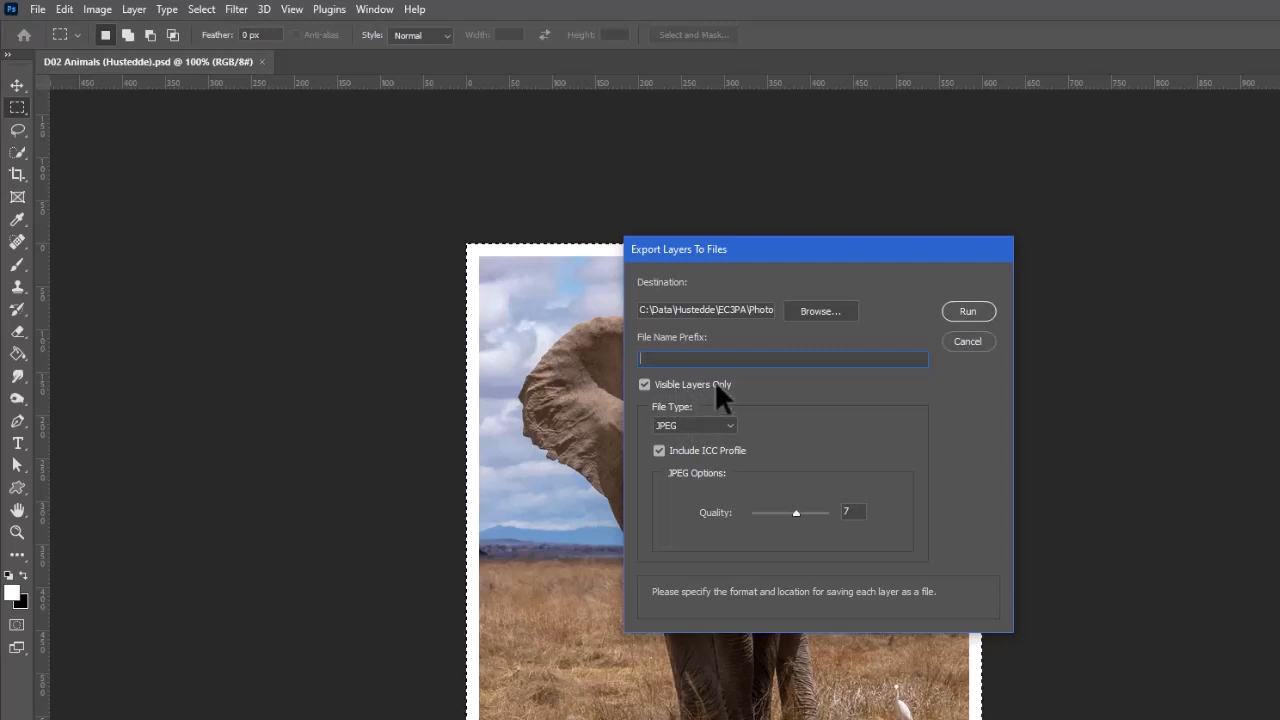
Export the visible layers as JPEG files at quality 7 with the ICC profile included.
{"action": "left_click", "coordinate": [659, 450]}
{"action": "left_click", "coordinate": [728, 423]}
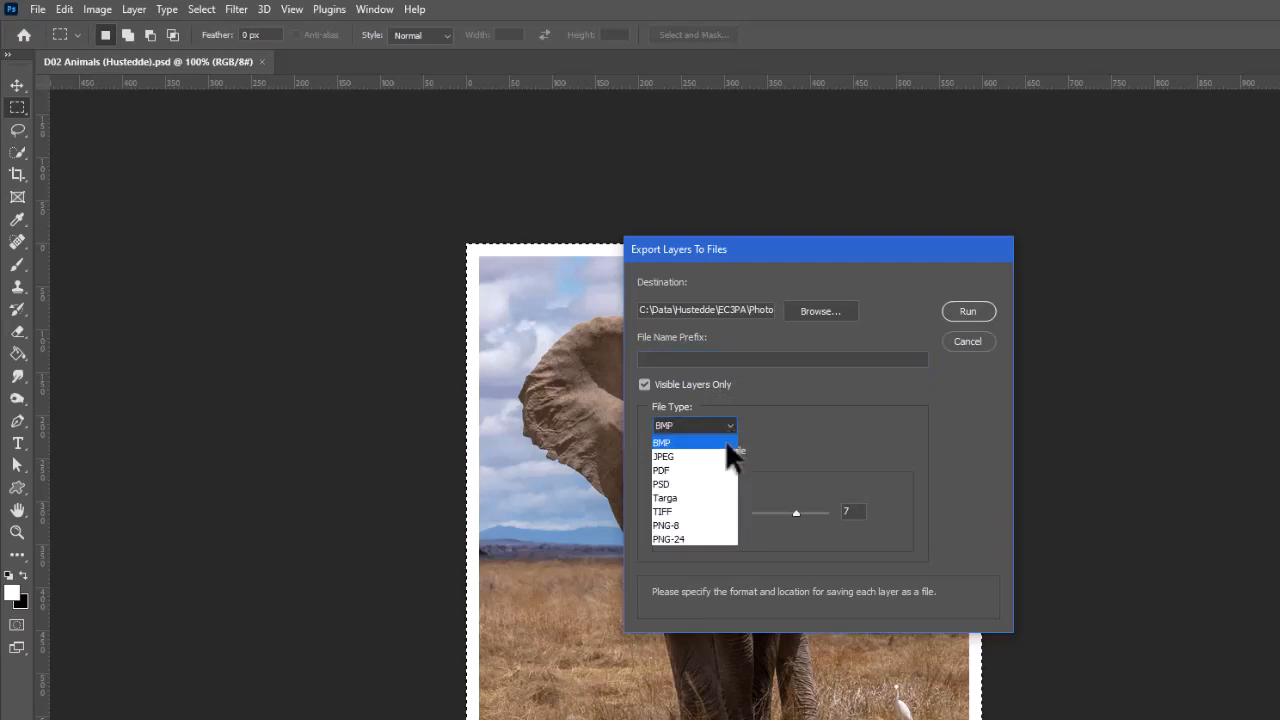
{"action": "left_click", "coordinate": [692, 536]}
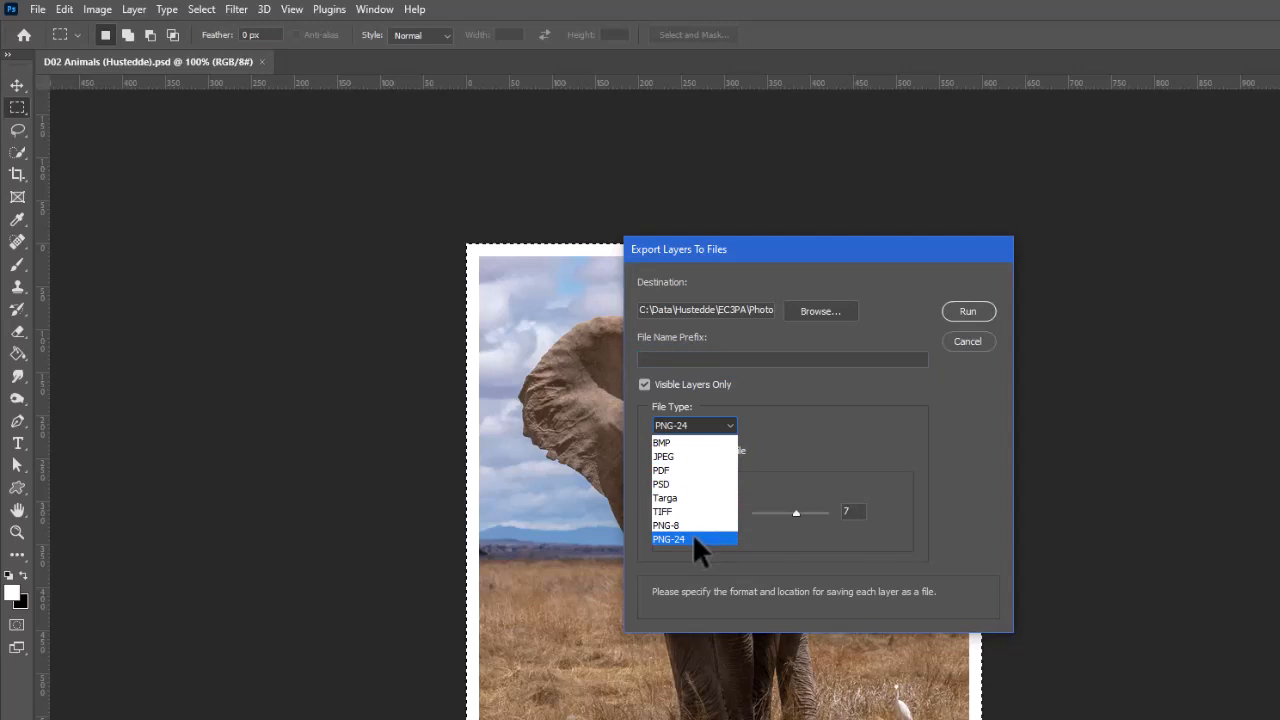
{"action": "left_click", "coordinate": [670, 456]}
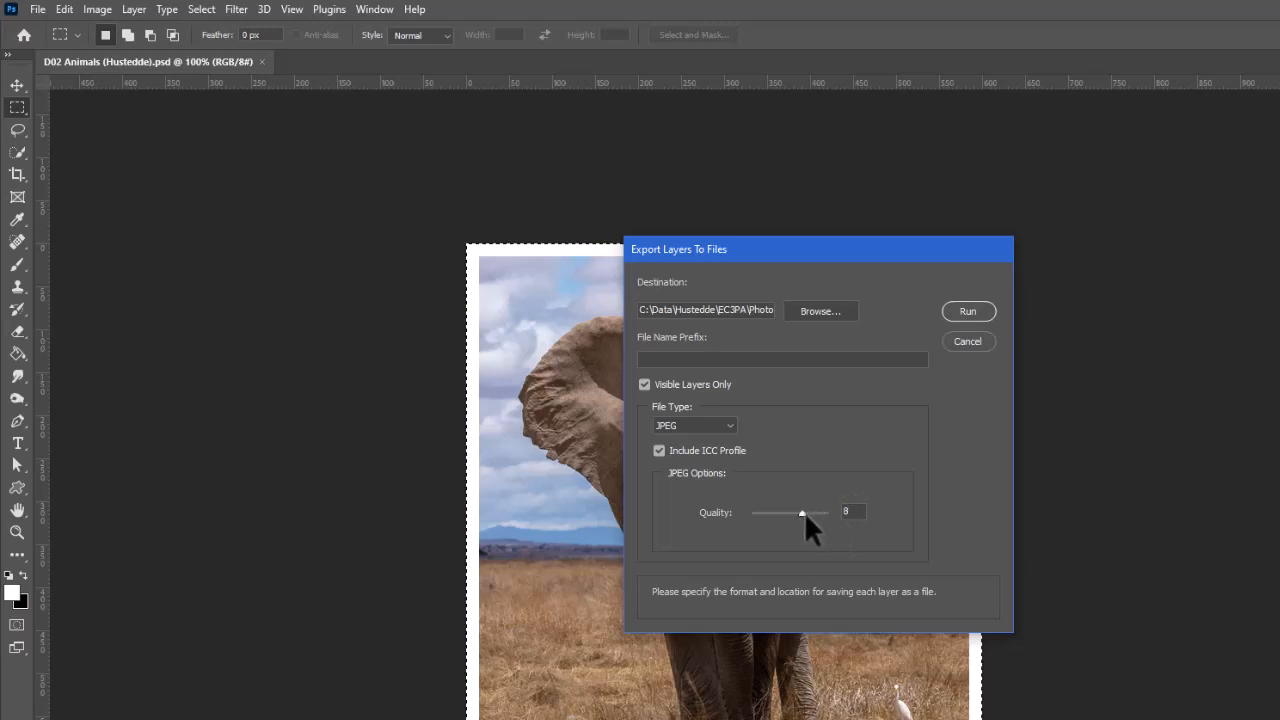
{"action": "left_click_drag", "start_coordinate": [802, 512], "coordinate": [796, 513]}
{"action": "left_click", "coordinate": [966, 311]}
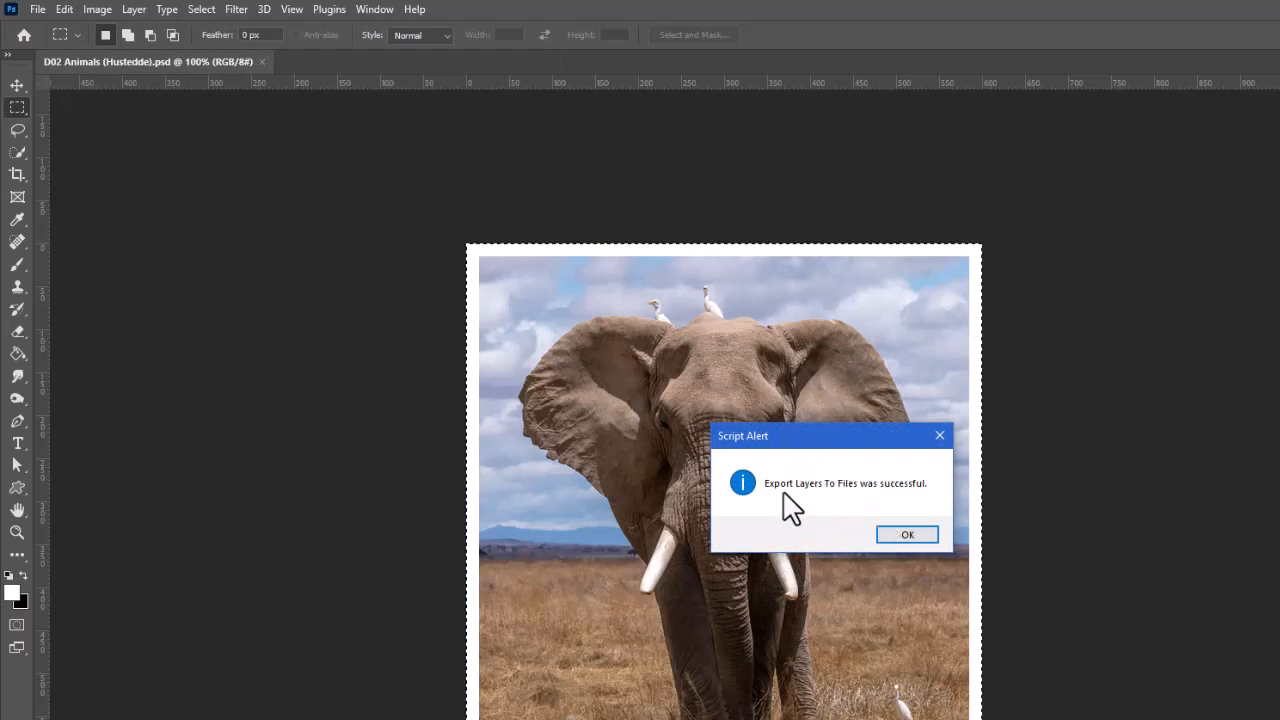
{"action": "left_click", "coordinate": [907, 535]}
Switch to File Explorer, look through the D02 animals folder and open the exported _0001_lion.jpg to inspect its border.
{"action": "key", "text": "alt+Tab"}
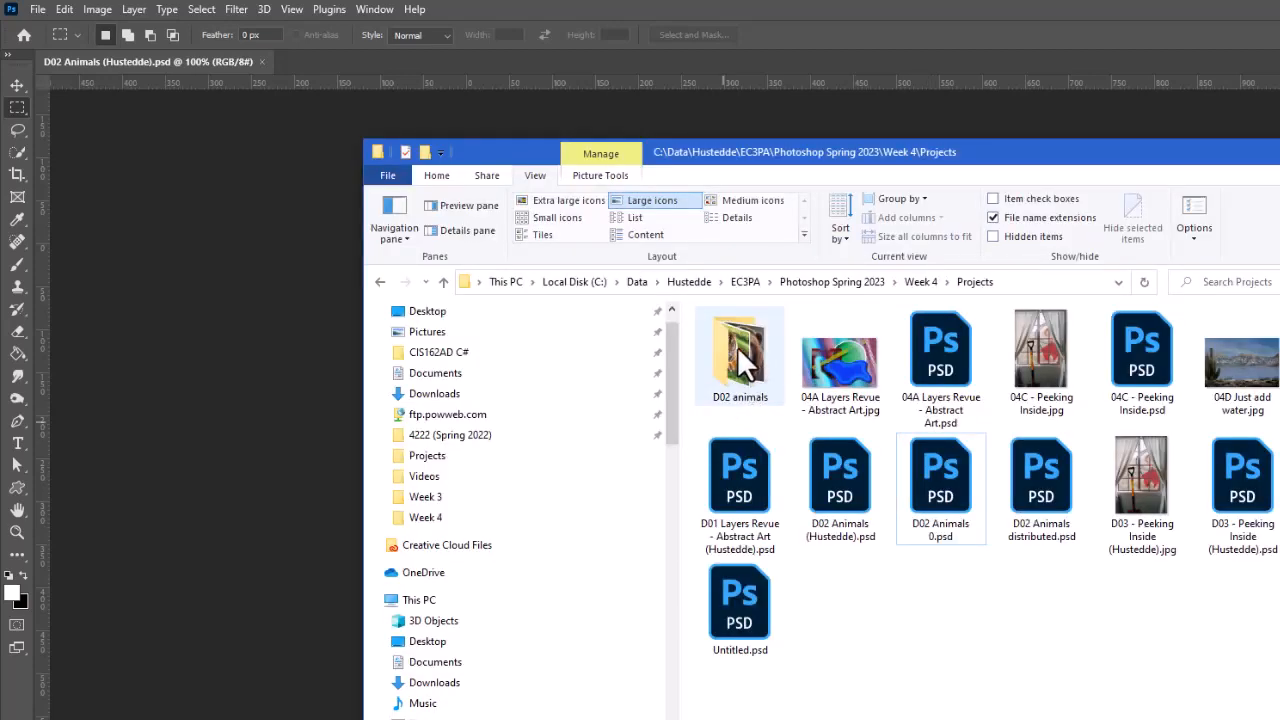
{"action": "left_click", "coordinate": [742, 345]}
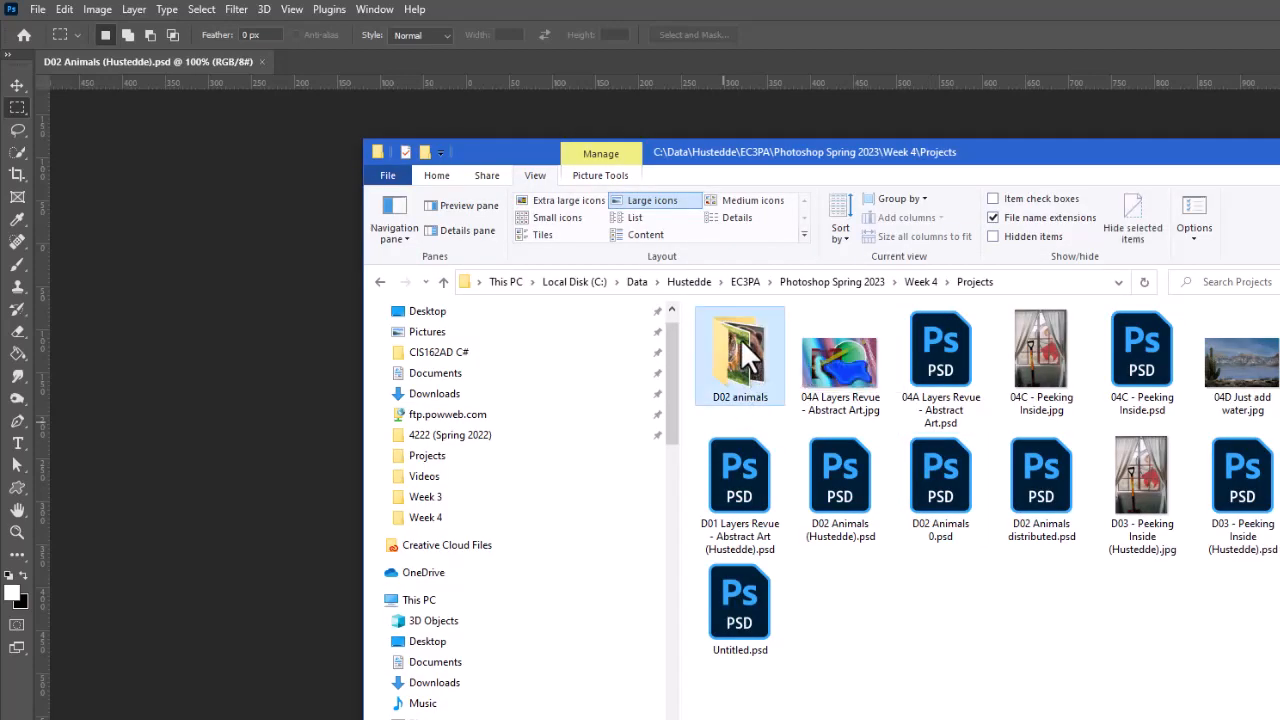
{"action": "double_click", "coordinate": [748, 352]}
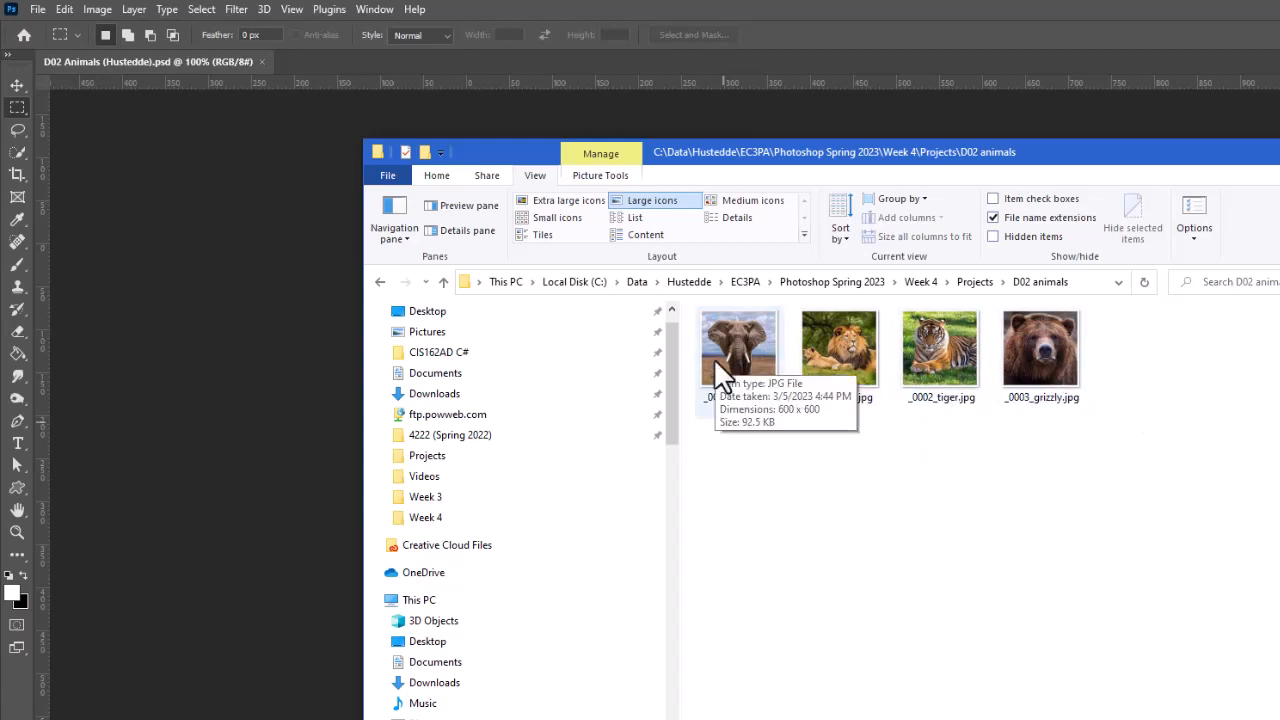
{"action": "double_click", "coordinate": [846, 341]}
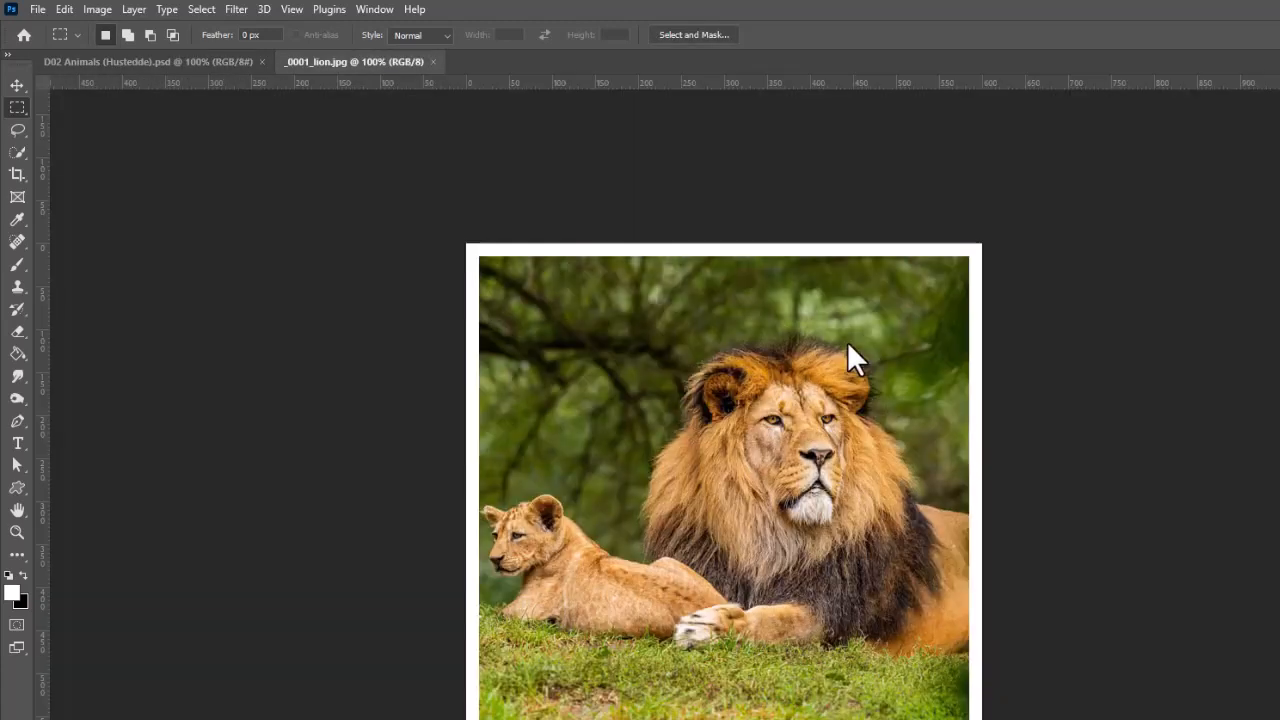